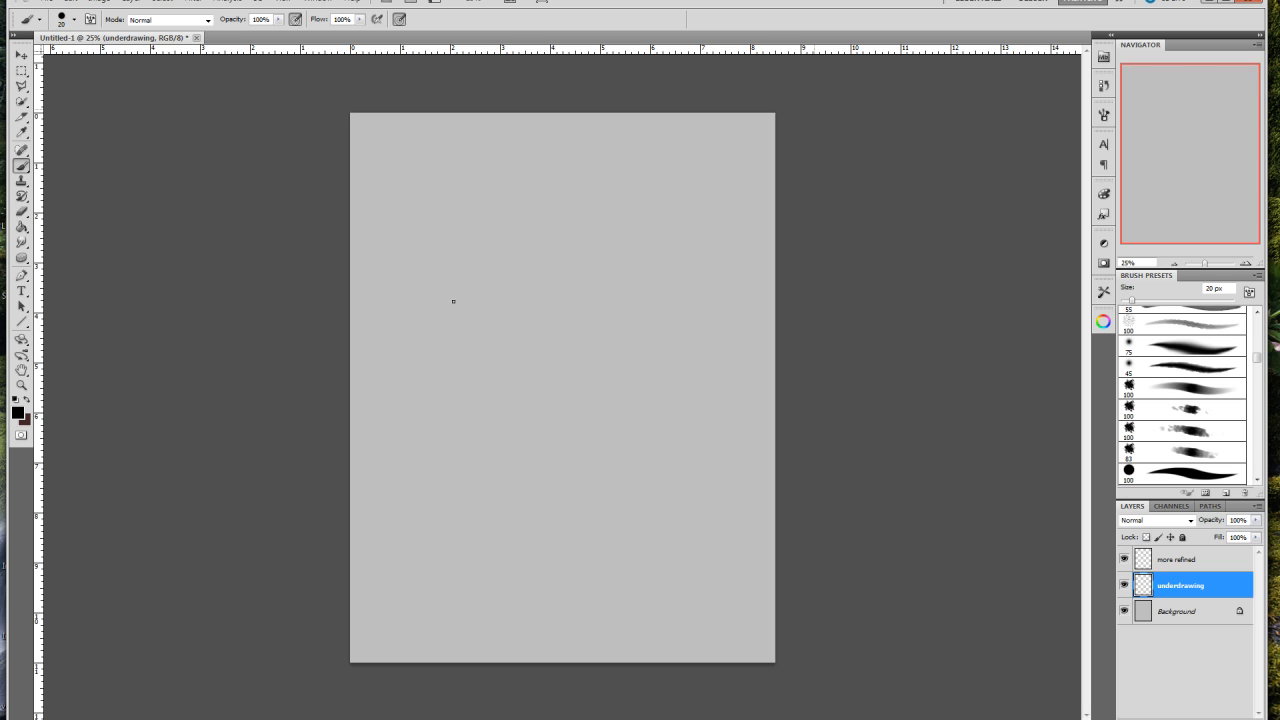
Step: Sketch four roughly horizontal guide lines across the middle of the canvas on the underdrawing layer
drag(430, 298, 672, 290)
mouse_move(440, 391)
mouse_down()
mouse_move(658, 383)
mouse_move(515, 388)
mouse_up()
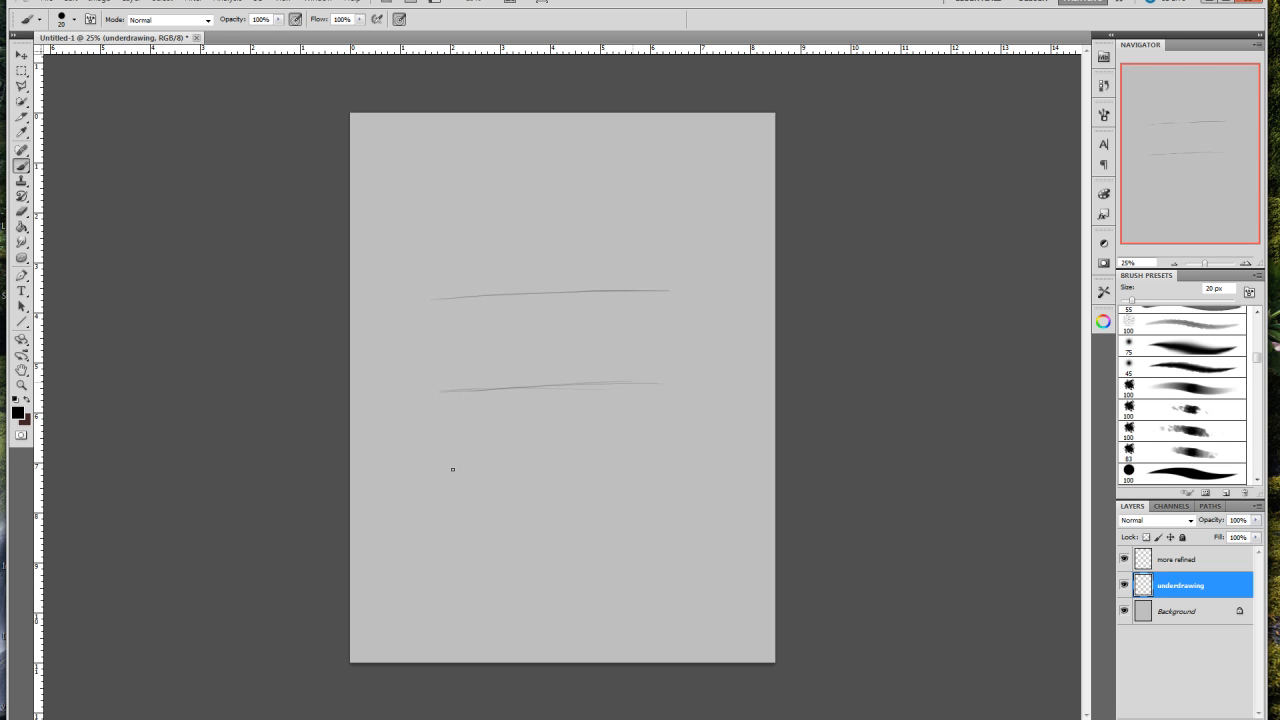
drag(450, 474, 457, 477)
drag(637, 471, 650, 471)
drag(466, 478, 688, 472)
drag(458, 504, 688, 495)
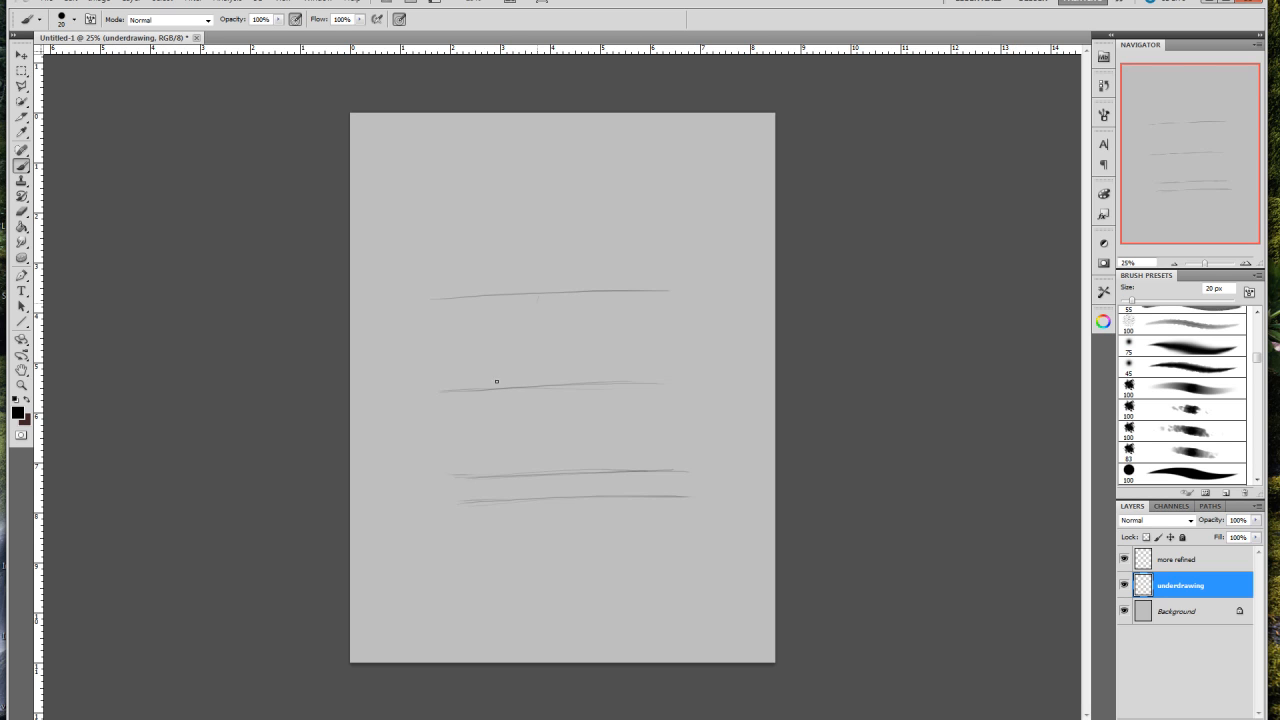
Step: Sketch a wide rounded head with a flattened base between the upper two guide lines
drag(511, 327, 567, 299)
mouse_move(500, 378)
mouse_down()
mouse_move(517, 322)
mouse_move(513, 335)
mouse_move(545, 299)
mouse_move(516, 318)
mouse_up()
drag(620, 306, 646, 380)
mouse_move(520, 397)
mouse_down()
mouse_move(526, 334)
mouse_move(634, 318)
mouse_up()
drag(515, 387, 643, 378)
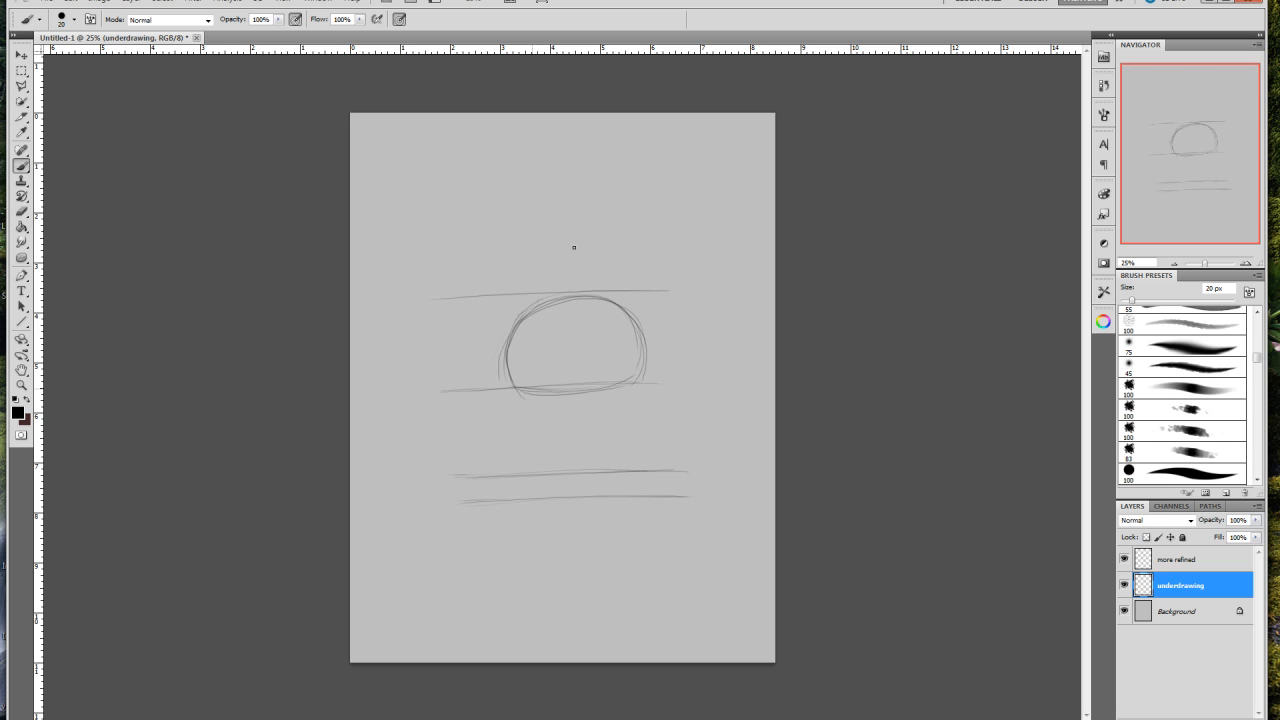
mouse_move(511, 338)
mouse_down()
mouse_move(514, 384)
mouse_move(531, 306)
mouse_move(504, 350)
mouse_move(529, 310)
mouse_move(584, 294)
mouse_up()
drag(642, 376, 636, 349)
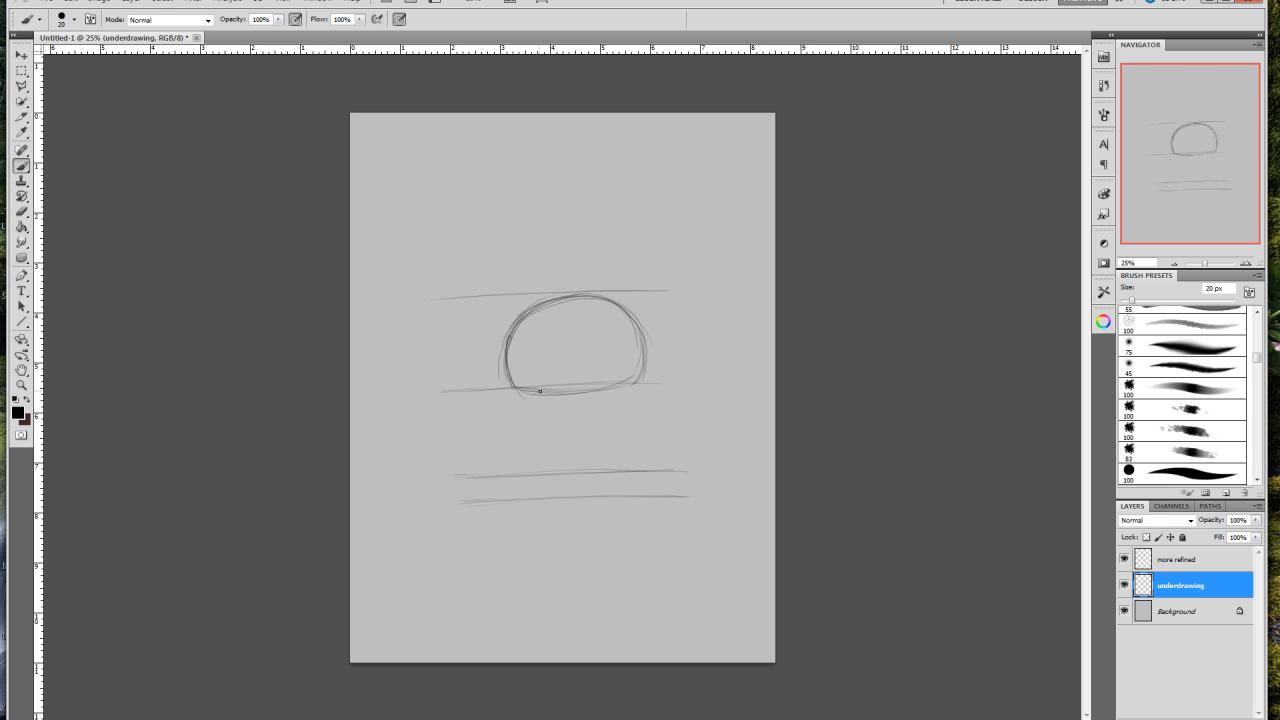
Step: Sketch the body's curved left and right sides and its center line from the head to the lowest guide line
mouse_move(543, 390)
mouse_down()
mouse_move(541, 462)
mouse_move(529, 439)
mouse_move(552, 473)
mouse_move(532, 436)
mouse_move(529, 502)
mouse_up()
mouse_move(604, 393)
mouse_down()
mouse_move(626, 443)
mouse_move(603, 407)
mouse_move(632, 475)
mouse_up()
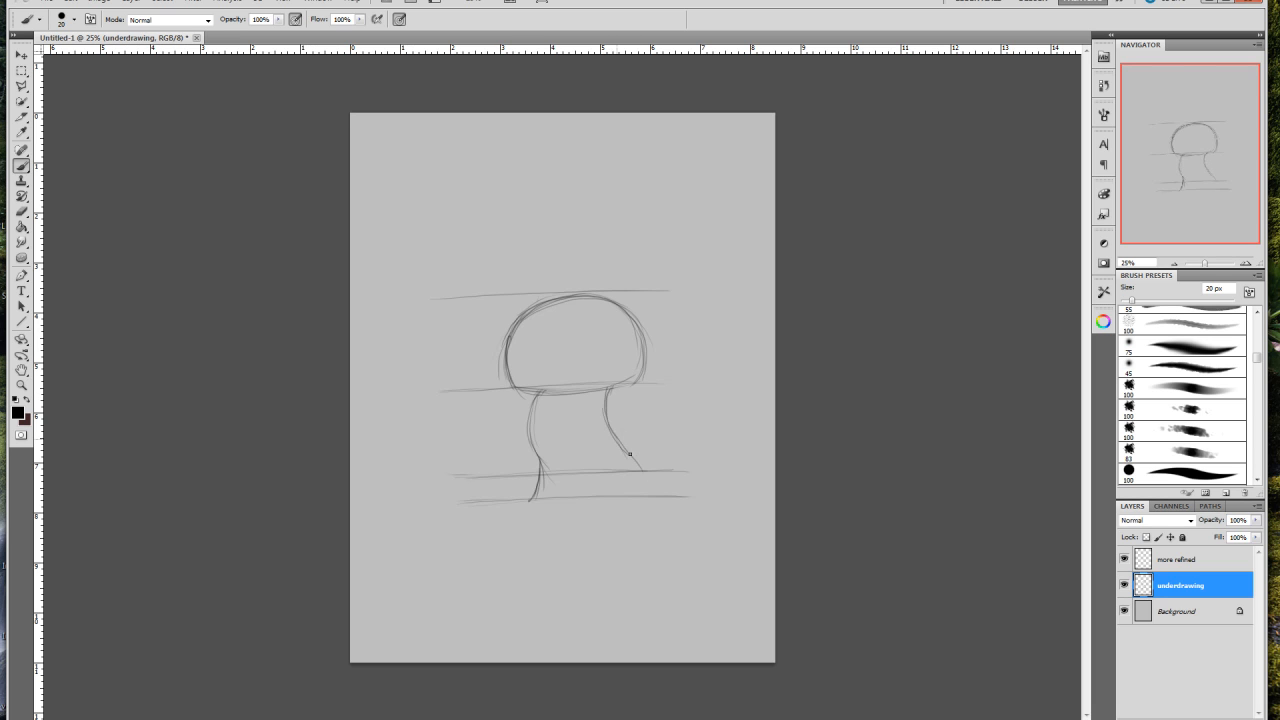
drag(635, 490, 633, 497)
drag(604, 415, 635, 489)
drag(531, 408, 528, 494)
mouse_move(570, 391)
mouse_down()
mouse_move(583, 466)
mouse_move(563, 402)
mouse_move(583, 472)
mouse_up()
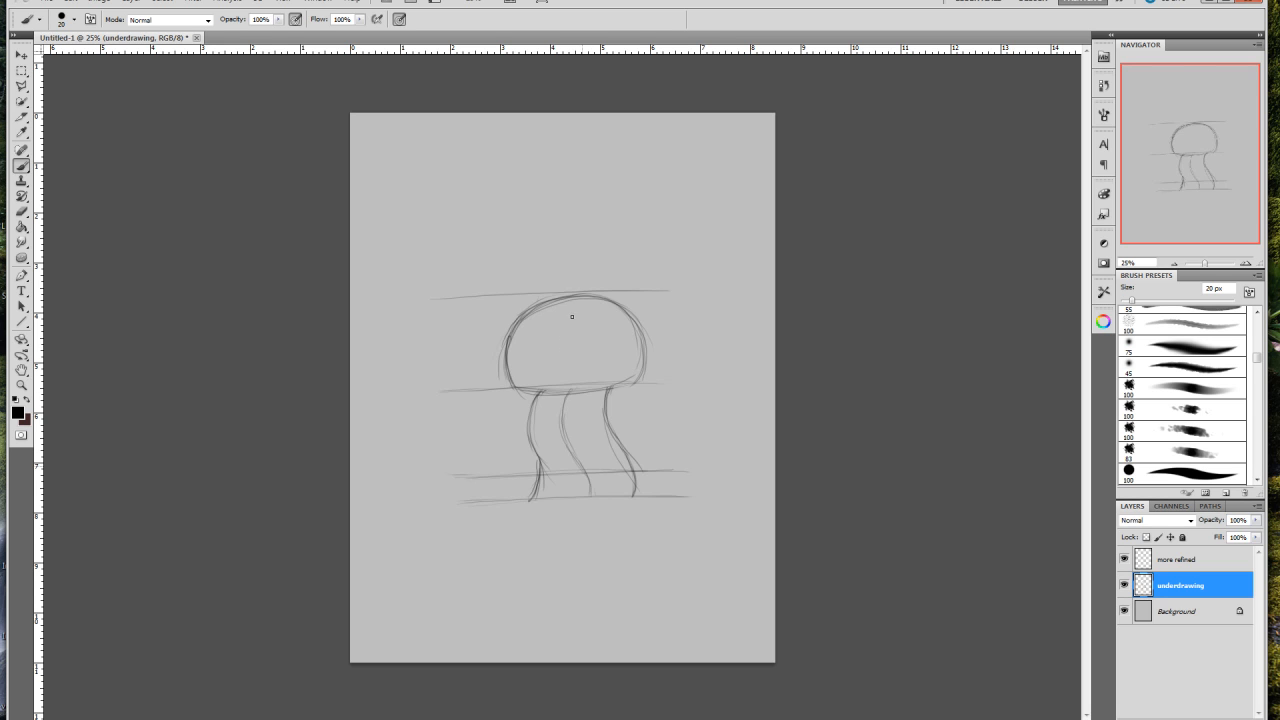
Step: Draw a curved vertical center line down the head and reinforce the head outline and the body's center line
drag(556, 342, 563, 382)
drag(570, 299, 565, 385)
drag(565, 434, 593, 484)
drag(545, 495, 635, 488)
mouse_move(522, 318)
mouse_down()
mouse_move(580, 295)
mouse_move(634, 369)
mouse_up()
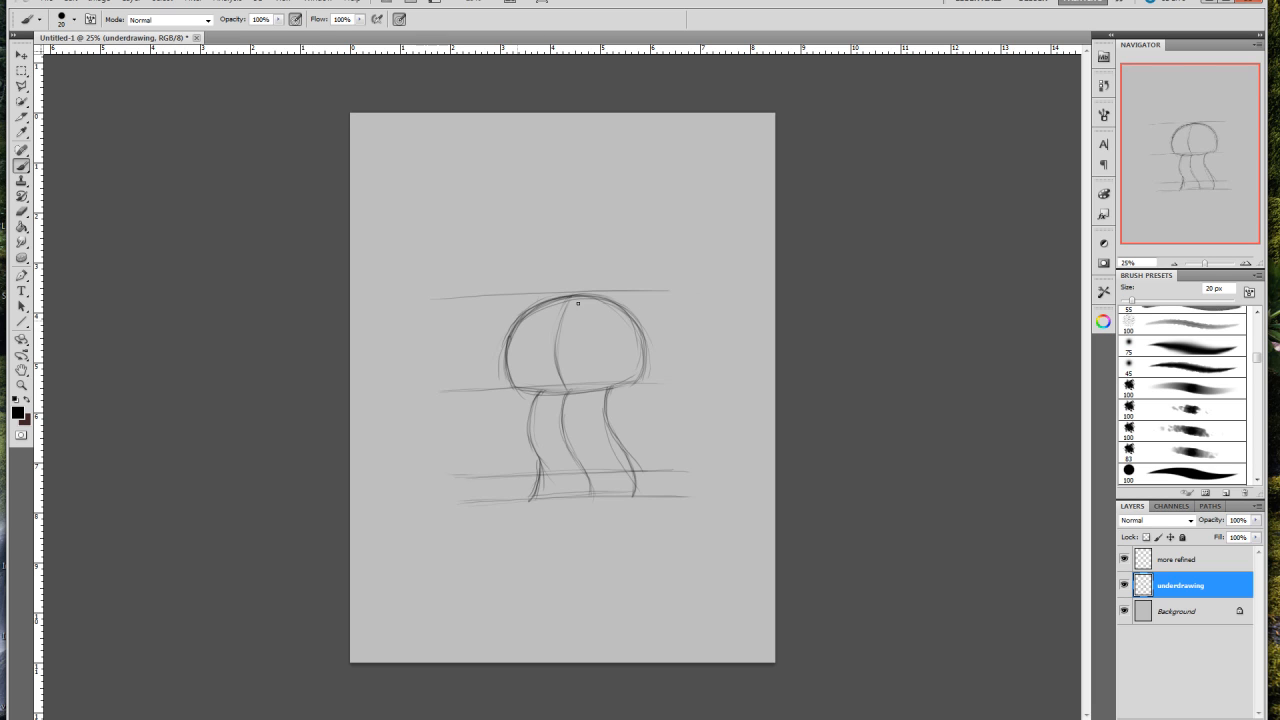
drag(555, 336, 551, 384)
right_click(618, 392)
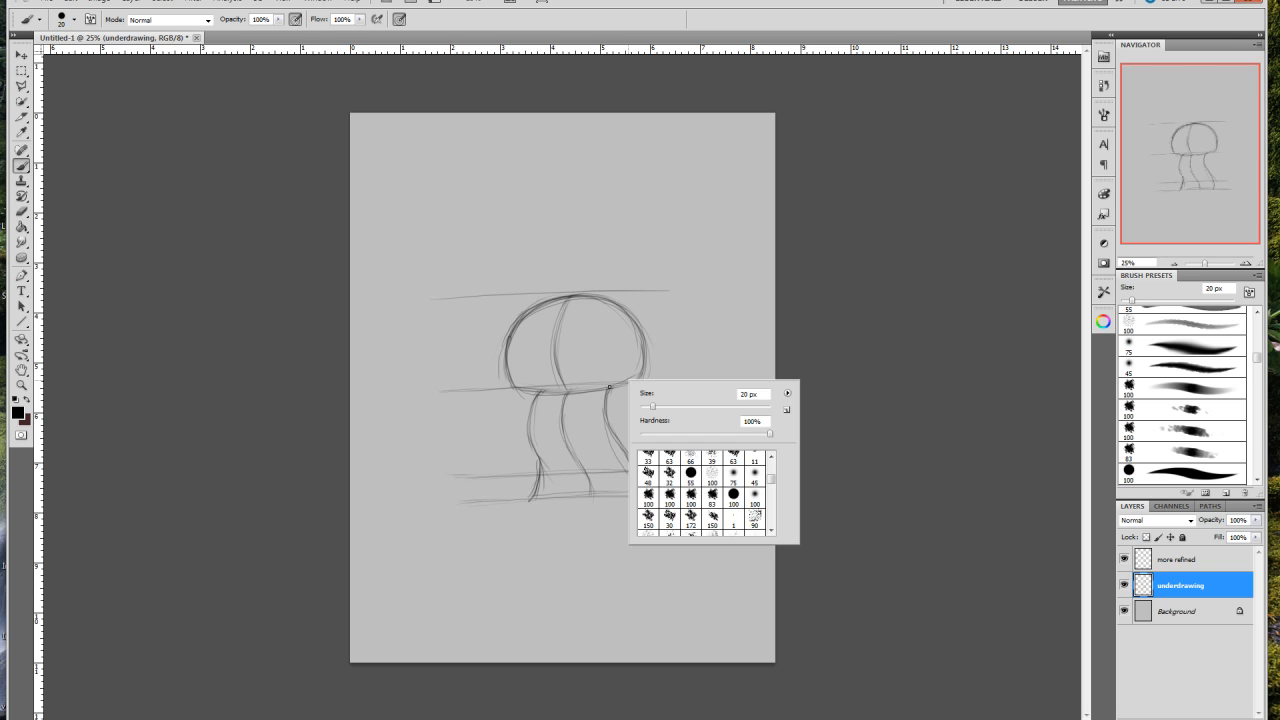
click(609, 387)
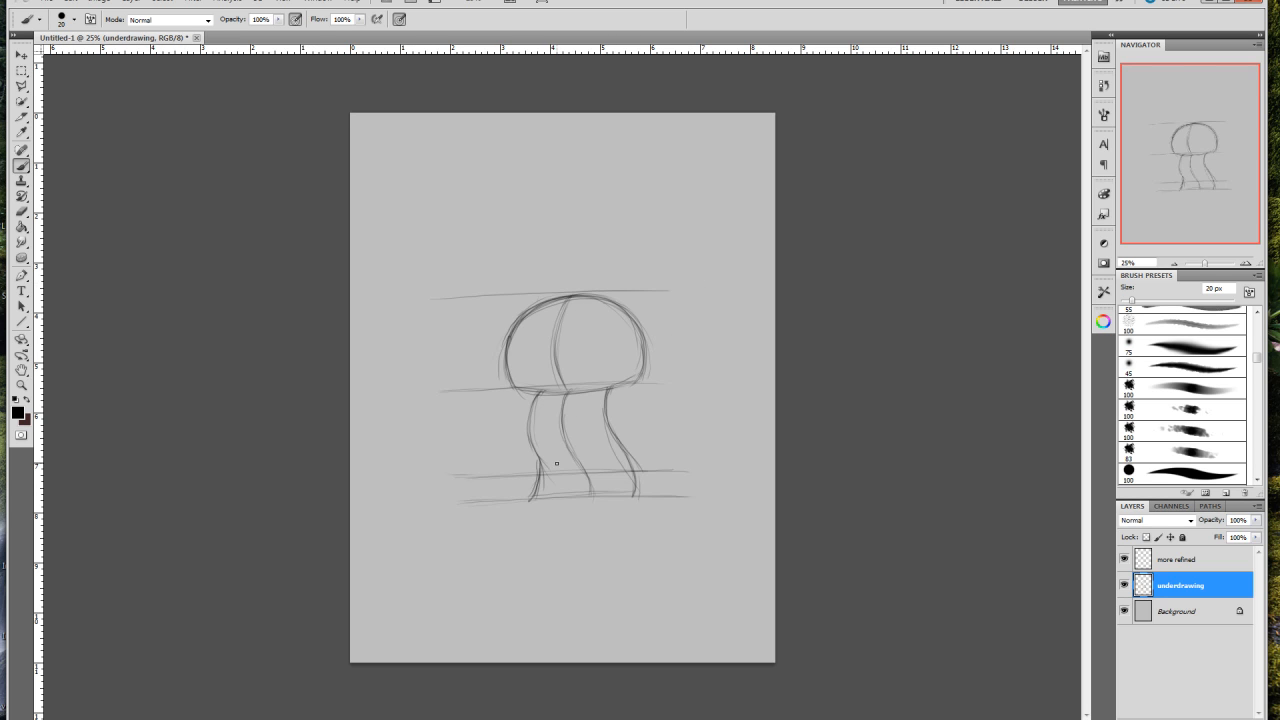
Step: Sketch the arched base of the body and a mouth curve across the bottom of the head
drag(545, 492, 636, 490)
mouse_move(590, 380)
mouse_down()
mouse_move(524, 384)
mouse_move(638, 376)
mouse_up()
drag(552, 376, 528, 380)
Step: Sketch a round nose over the center line in the left half of the face
mouse_move(537, 342)
mouse_down()
mouse_move(551, 329)
mouse_move(540, 339)
mouse_move(577, 340)
mouse_up()
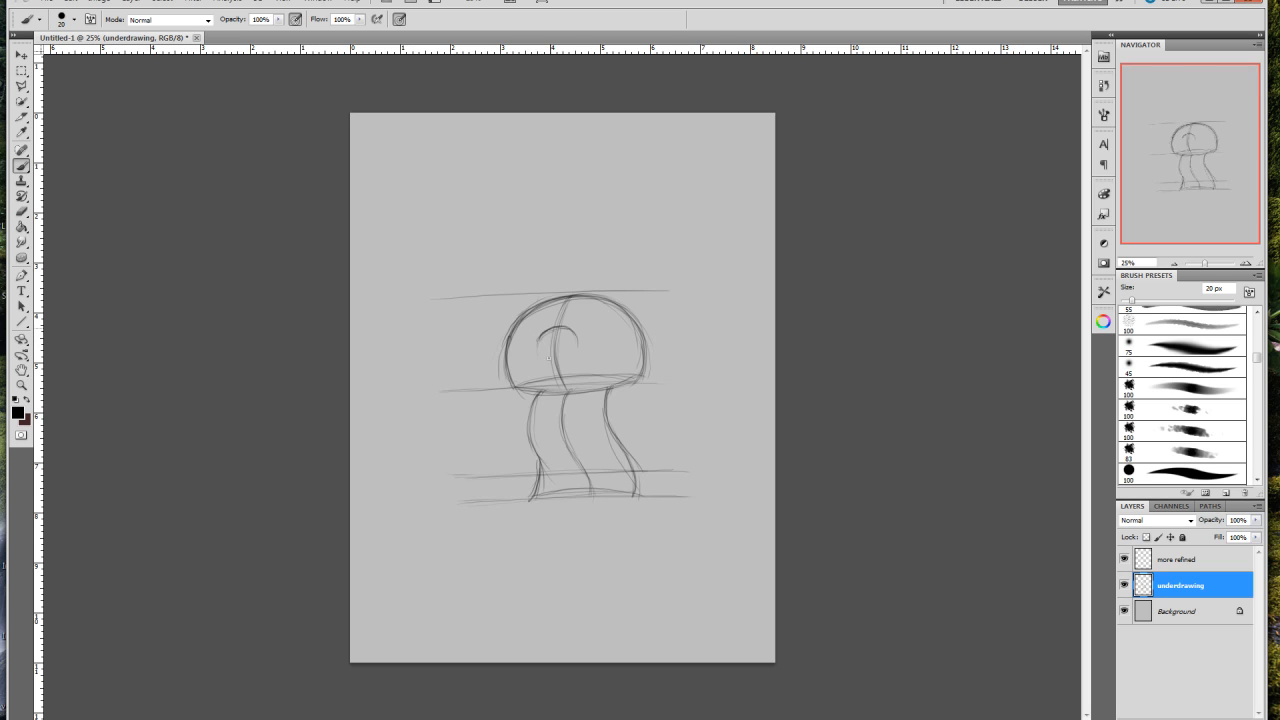
mouse_move(540, 338)
mouse_down()
mouse_move(540, 360)
mouse_move(571, 349)
mouse_up()
drag(575, 355, 567, 358)
drag(541, 336, 557, 326)
Step: Sketch a large pointed ear rising from the lower left side of the head
drag(462, 349, 508, 382)
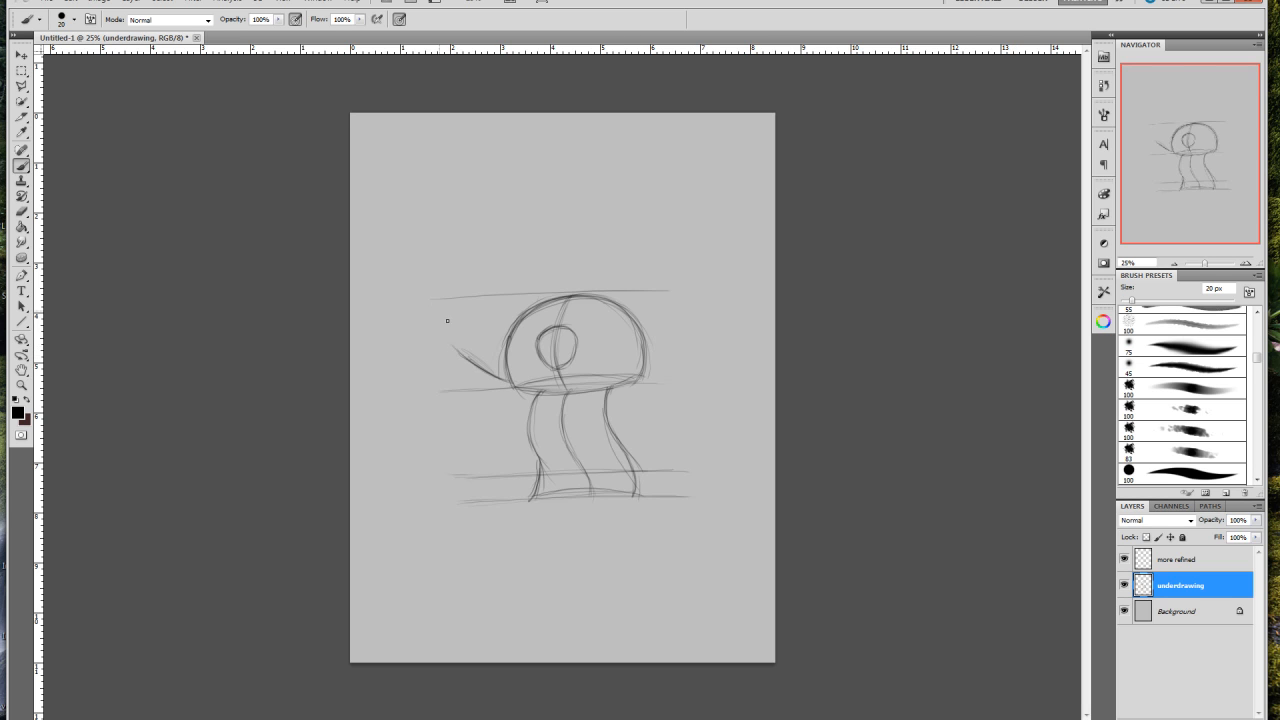
mouse_move(447, 343)
mouse_down()
mouse_move(505, 379)
mouse_move(480, 357)
mouse_up()
drag(443, 316, 446, 342)
mouse_move(447, 282)
mouse_down()
mouse_move(444, 306)
mouse_move(460, 266)
mouse_up()
drag(444, 311, 466, 264)
drag(464, 261, 490, 315)
drag(465, 268, 505, 355)
drag(481, 300, 506, 363)
drag(463, 267, 506, 354)
mouse_move(456, 274)
mouse_down()
mouse_move(448, 338)
mouse_move(461, 344)
mouse_up()
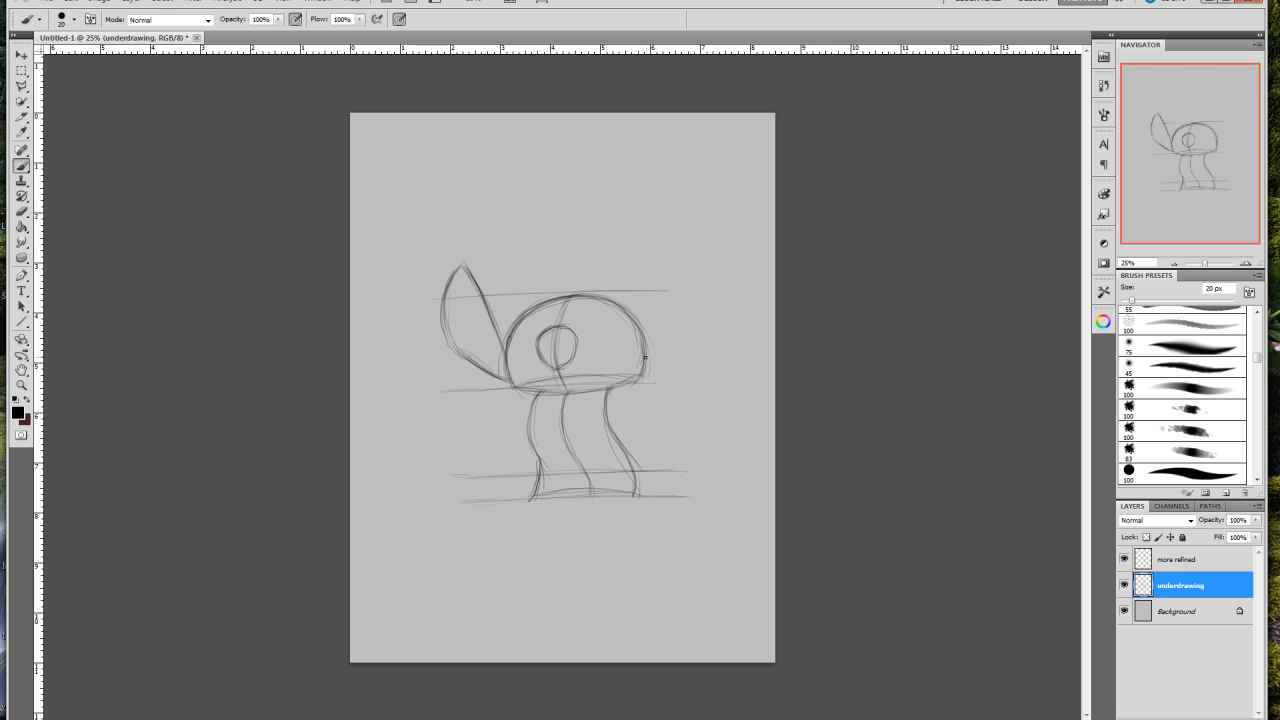
Step: Sketch the matching large pointed ear on the right side of the head
drag(645, 370, 691, 276)
drag(656, 328, 702, 271)
mouse_move(710, 304)
mouse_down()
mouse_move(703, 264)
mouse_move(709, 326)
mouse_up()
drag(707, 278, 709, 345)
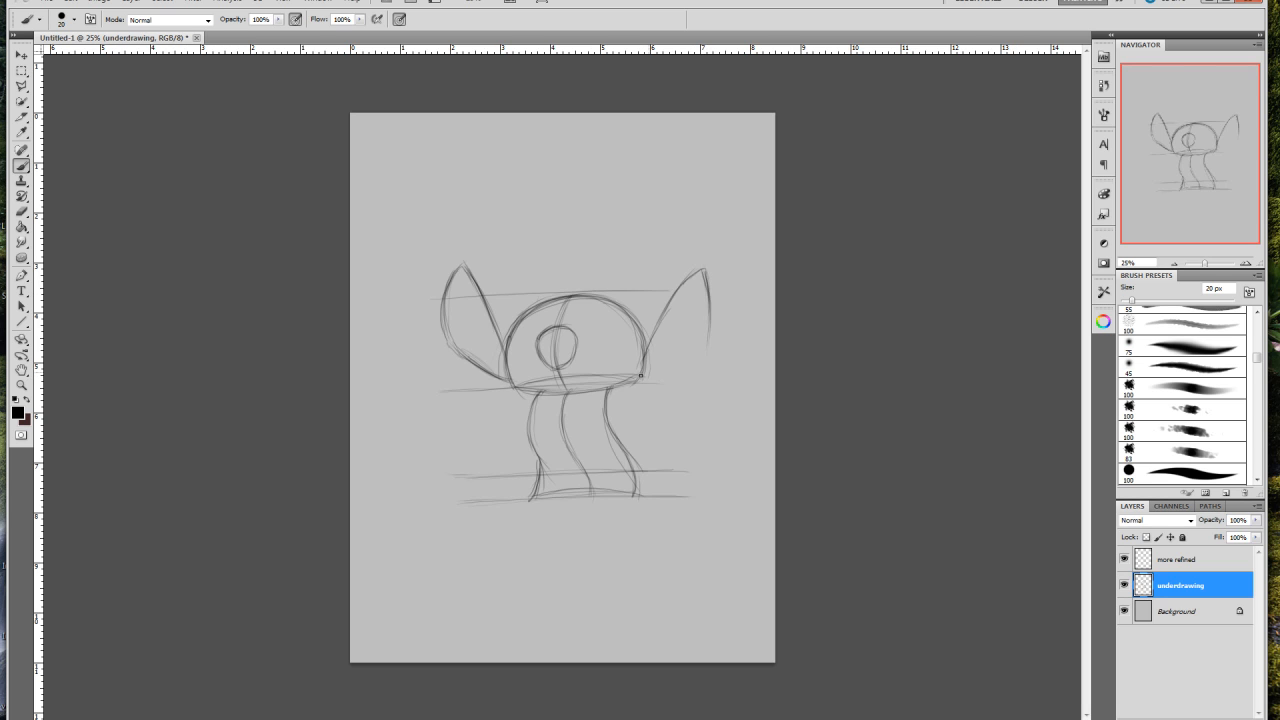
mouse_move(644, 377)
mouse_down()
mouse_move(709, 339)
mouse_move(642, 378)
mouse_move(706, 342)
mouse_move(644, 374)
mouse_move(687, 340)
mouse_move(699, 261)
mouse_move(662, 316)
mouse_move(705, 282)
mouse_up()
drag(652, 373, 686, 360)
mouse_move(646, 347)
mouse_down()
mouse_move(677, 287)
mouse_move(649, 338)
mouse_move(700, 262)
mouse_up()
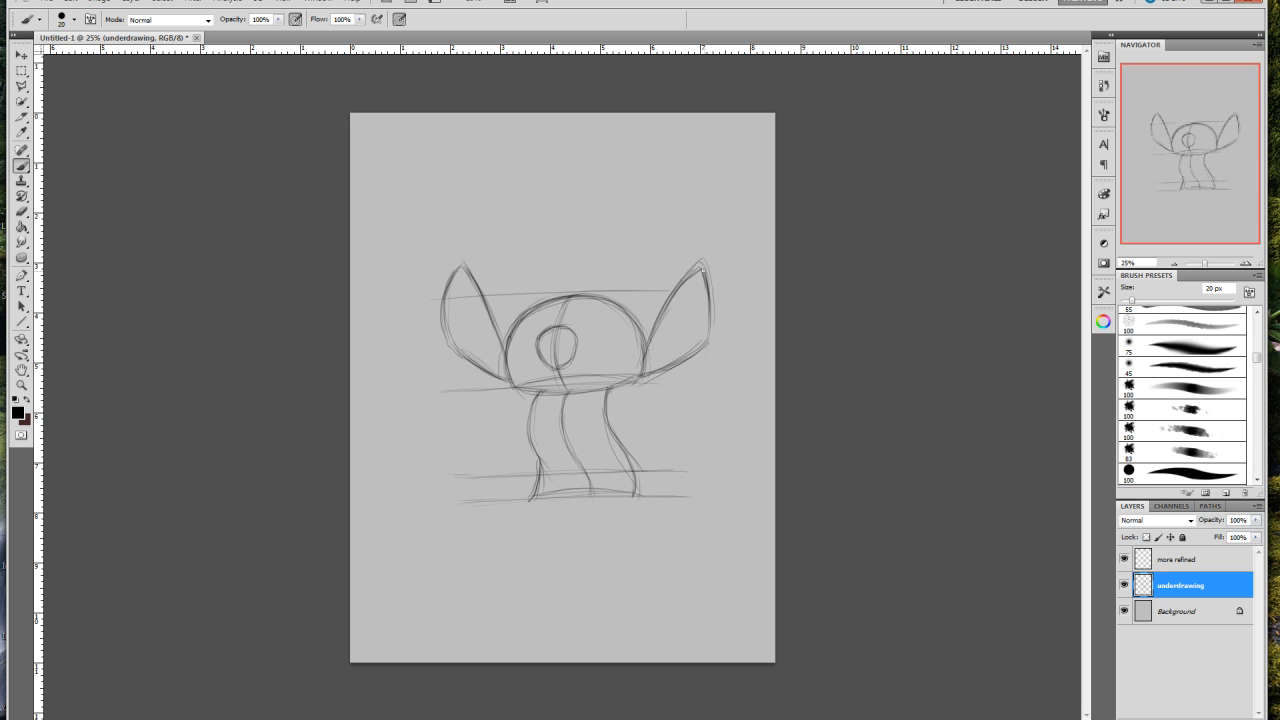
drag(650, 370, 711, 298)
Step: Sketch two curved antennae rising from the top of the head
drag(530, 232, 570, 294)
drag(533, 231, 556, 265)
drag(601, 294, 636, 250)
Step: Sketch curved arms down the left side of the body and erase the lower two
mouse_move(517, 421)
mouse_down()
mouse_move(502, 424)
mouse_move(528, 424)
mouse_move(504, 451)
mouse_move(533, 454)
mouse_move(522, 455)
mouse_up()
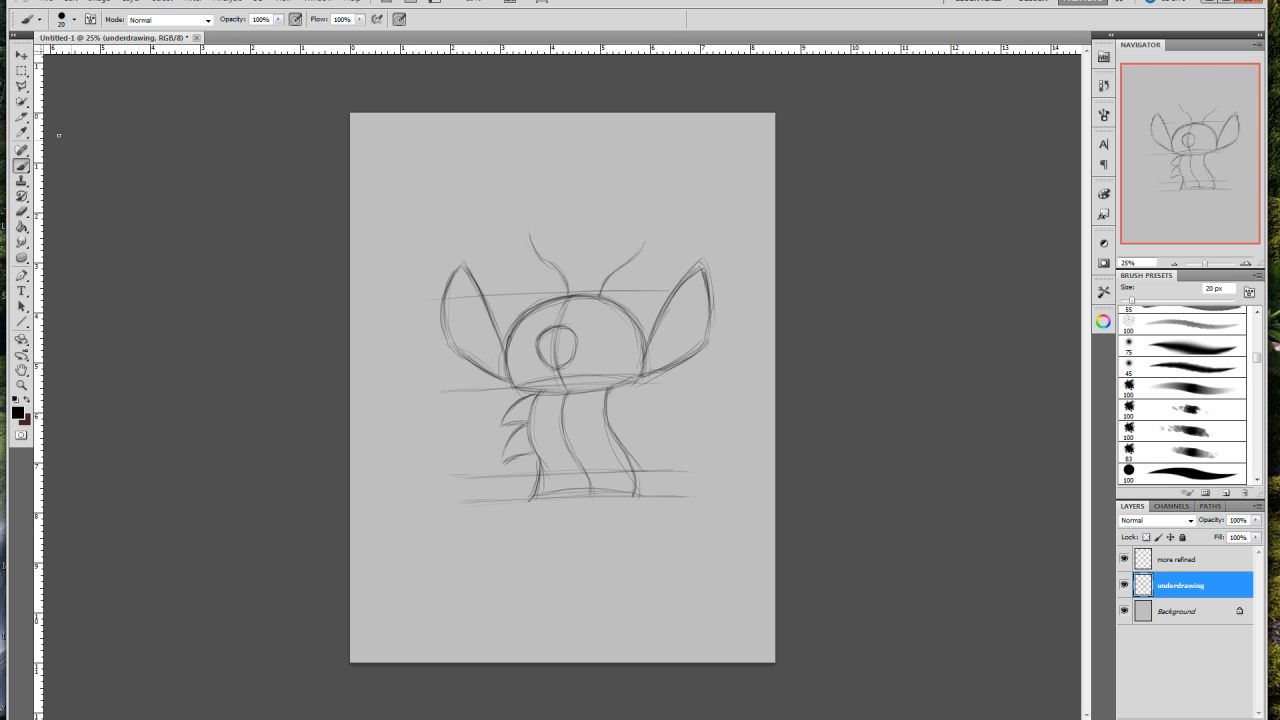
click(21, 211)
mouse_move(519, 456)
mouse_down()
mouse_move(520, 426)
mouse_move(503, 423)
mouse_up()
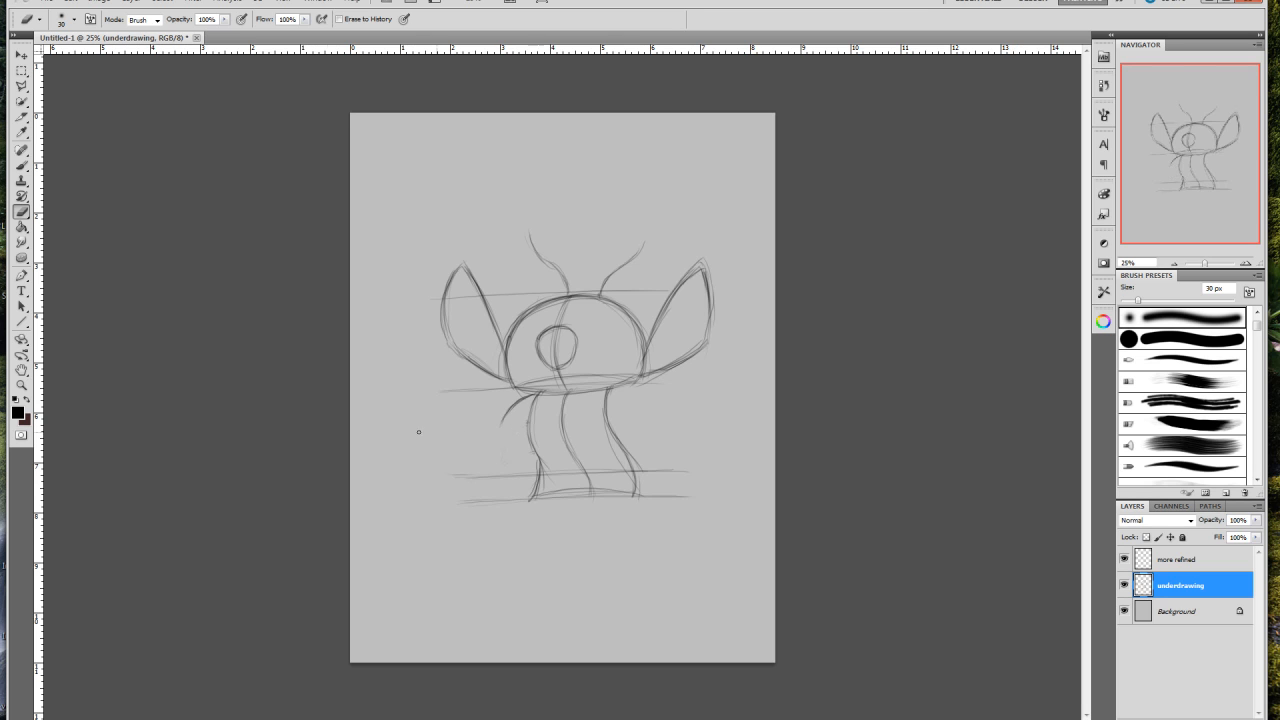
click(21, 166)
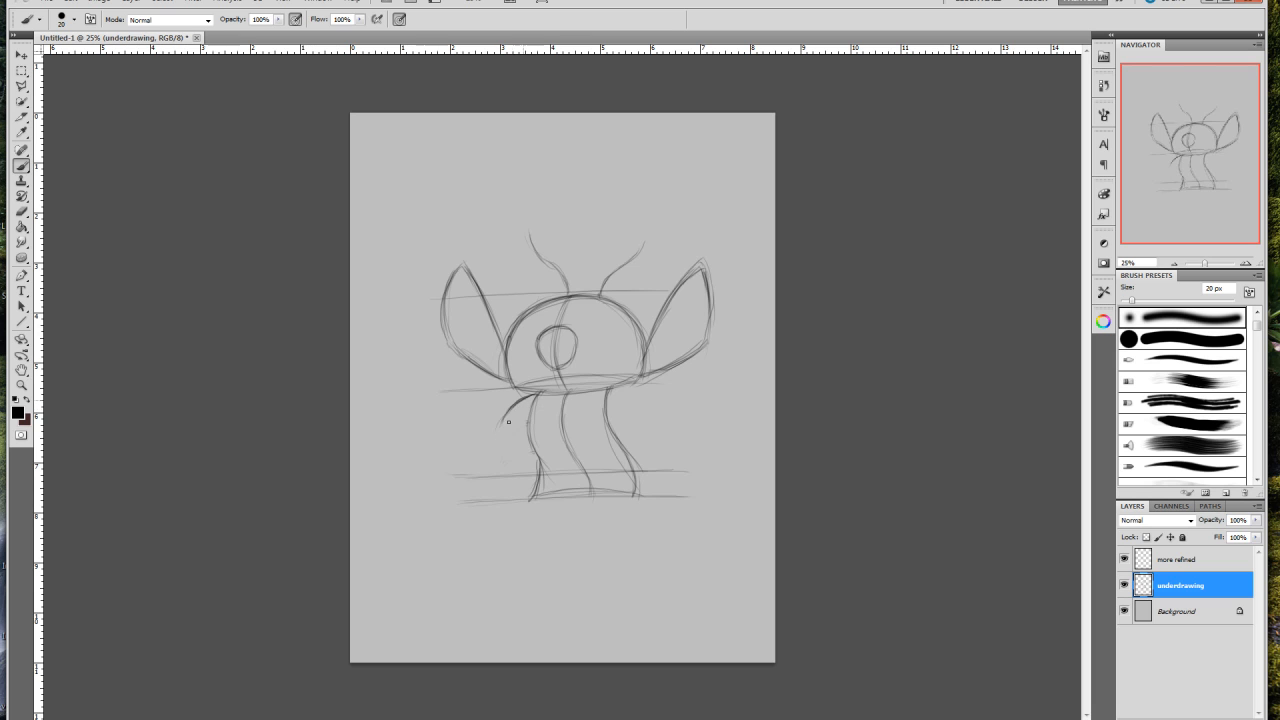
Step: Redraw the lower arms on the left side of the body and add the left leg and foot
drag(510, 412, 497, 435)
drag(525, 434, 504, 454)
mouse_move(507, 468)
mouse_down()
mouse_move(538, 461)
mouse_move(537, 446)
mouse_move(507, 499)
mouse_move(537, 462)
mouse_up()
drag(531, 461, 499, 487)
mouse_move(533, 463)
mouse_down()
mouse_move(507, 479)
mouse_move(503, 503)
mouse_up()
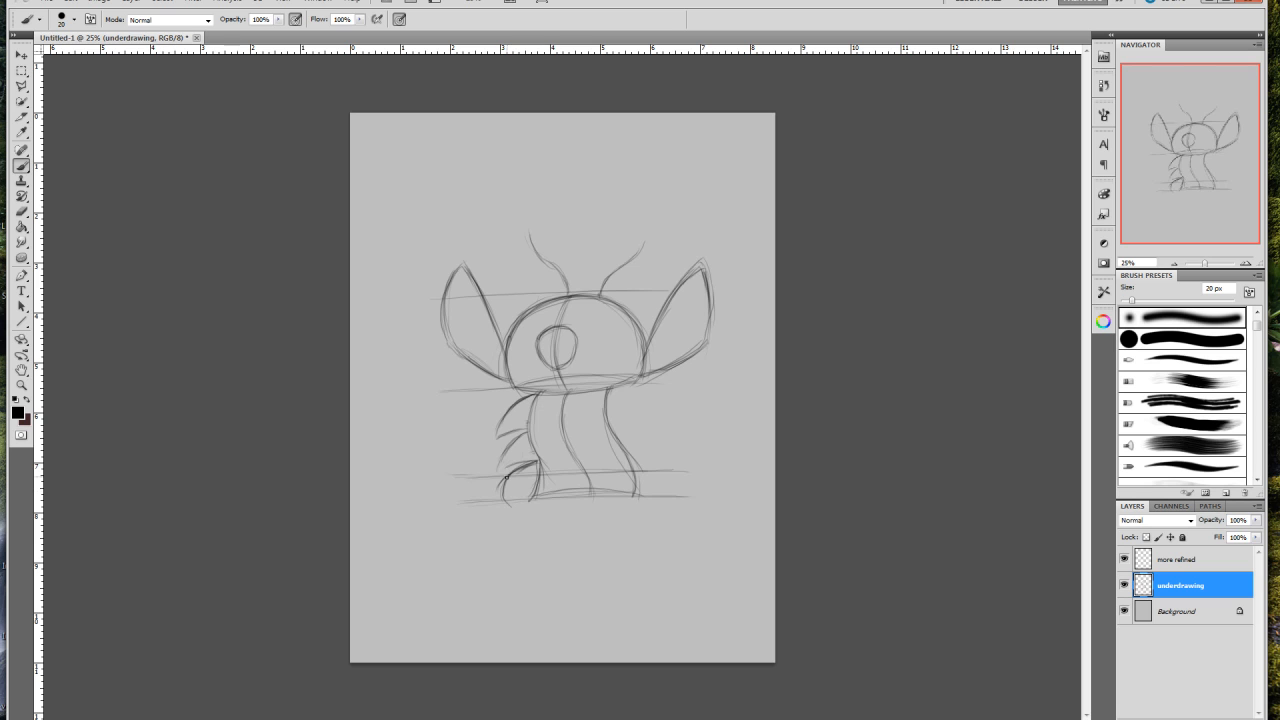
mouse_move(503, 482)
mouse_down()
mouse_move(532, 501)
mouse_move(517, 471)
mouse_move(499, 494)
mouse_move(507, 485)
mouse_move(523, 503)
mouse_move(511, 503)
mouse_move(559, 503)
mouse_move(505, 499)
mouse_move(552, 498)
mouse_move(501, 511)
mouse_move(552, 500)
mouse_up()
Step: Sketch the right arms, leg and foot to match the left side and darken the body's base line
mouse_move(611, 389)
mouse_down()
mouse_move(645, 425)
mouse_move(609, 422)
mouse_move(638, 430)
mouse_move(628, 406)
mouse_move(641, 417)
mouse_move(615, 424)
mouse_move(646, 431)
mouse_move(615, 451)
mouse_move(612, 427)
mouse_move(648, 443)
mouse_move(625, 428)
mouse_move(653, 457)
mouse_move(631, 459)
mouse_move(659, 456)
mouse_move(615, 427)
mouse_move(661, 458)
mouse_move(649, 477)
mouse_move(624, 460)
mouse_move(653, 476)
mouse_move(626, 465)
mouse_move(647, 453)
mouse_move(628, 458)
mouse_move(661, 477)
mouse_move(644, 512)
mouse_up()
drag(628, 464, 662, 478)
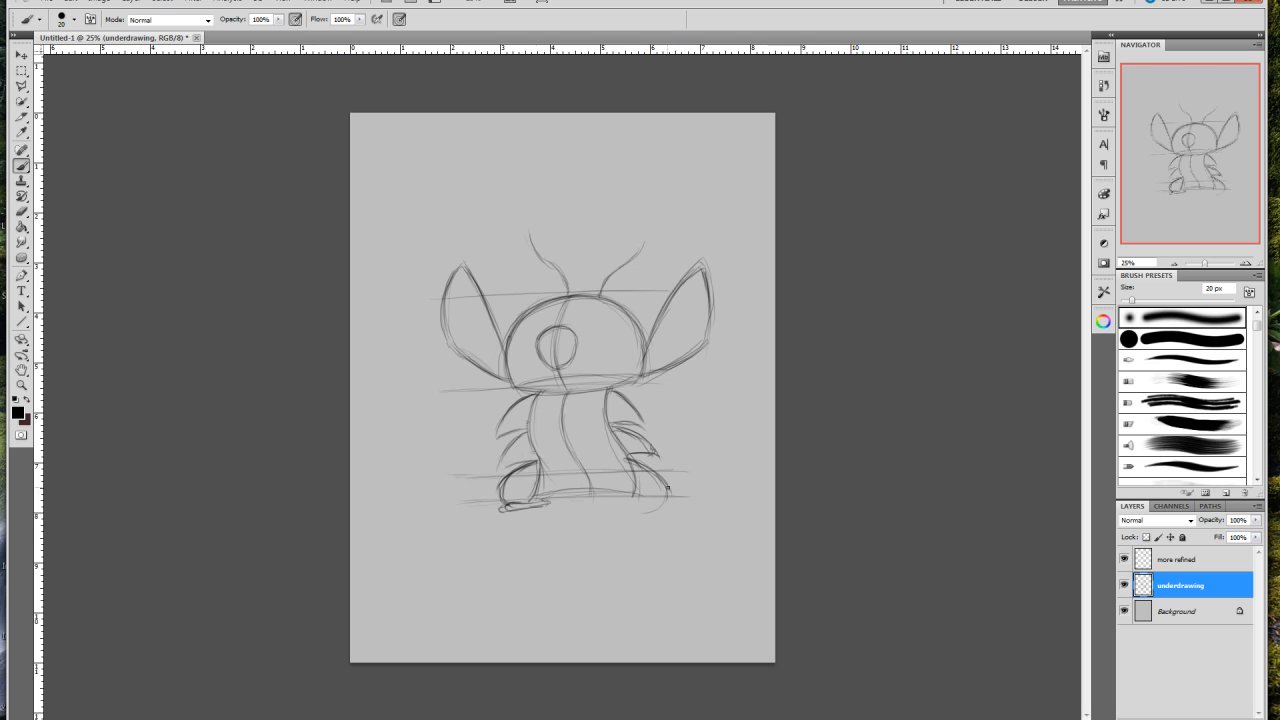
drag(640, 462, 668, 496)
drag(634, 494, 675, 498)
drag(547, 495, 629, 495)
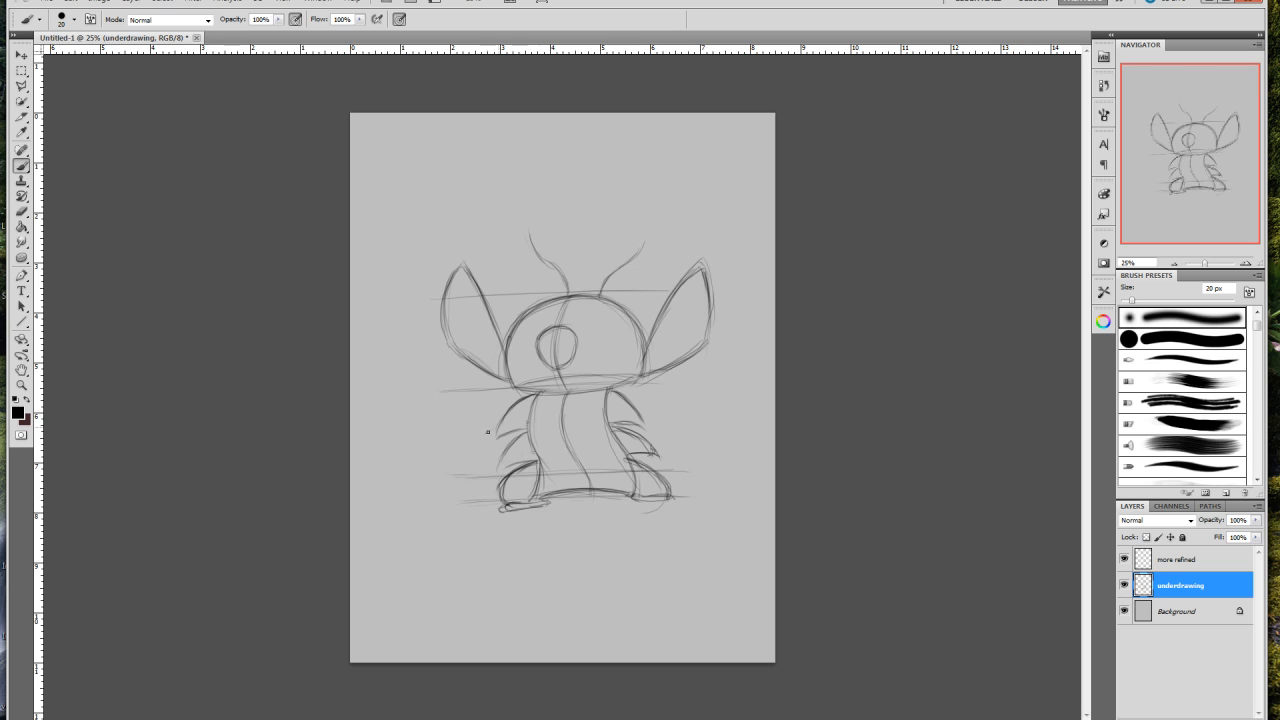
Step: Add clawed hands to the arms on both sides of the body and touch up the right foot
drag(481, 455, 493, 441)
drag(483, 466, 480, 474)
mouse_move(645, 413)
mouse_down()
mouse_move(658, 421)
mouse_move(648, 416)
mouse_up()
drag(673, 463, 651, 455)
drag(677, 465, 673, 449)
drag(658, 446, 675, 455)
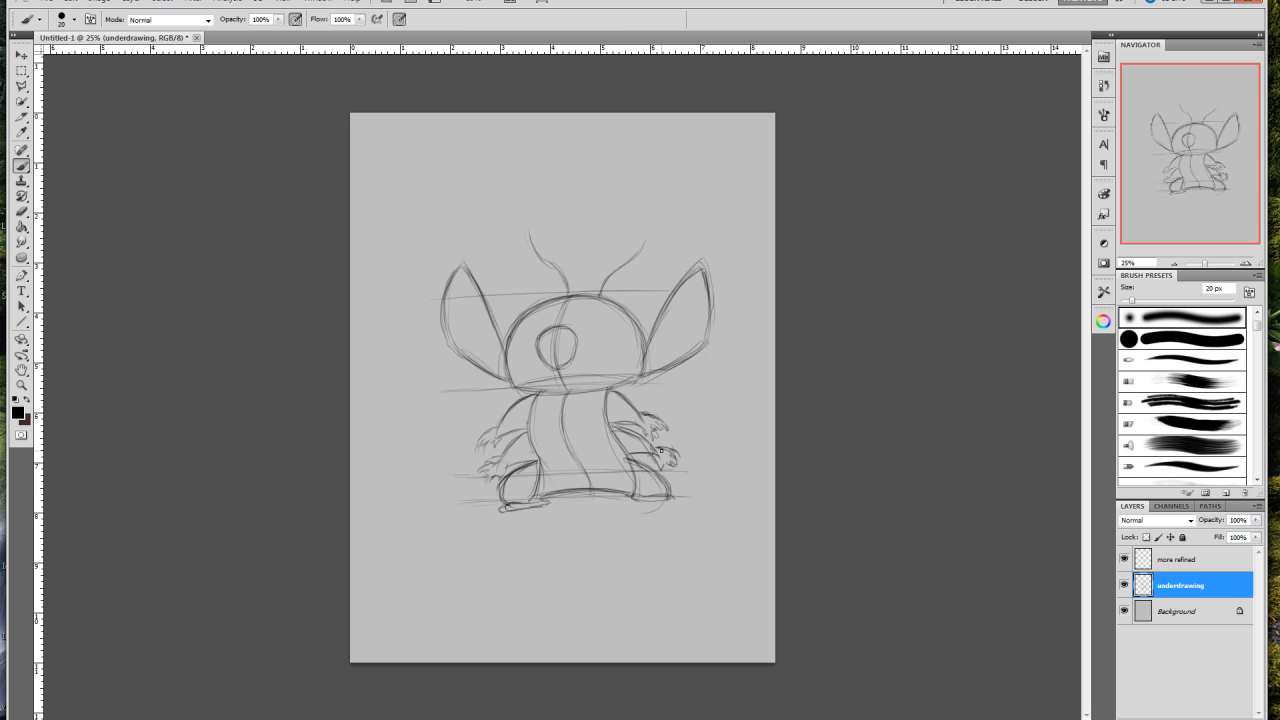
mouse_move(646, 495)
mouse_down()
mouse_move(674, 497)
mouse_move(664, 501)
mouse_up()
Step: Sketch a narrow left eye and a slanted almond-shaped right eye on either side of the nose
drag(519, 340, 528, 351)
drag(520, 337, 531, 356)
drag(520, 333, 532, 358)
click(580, 357)
mouse_move(586, 347)
mouse_down()
mouse_move(611, 329)
mouse_move(609, 351)
mouse_move(584, 354)
mouse_move(613, 341)
mouse_move(612, 325)
mouse_move(602, 356)
mouse_move(586, 345)
mouse_move(607, 327)
mouse_up()
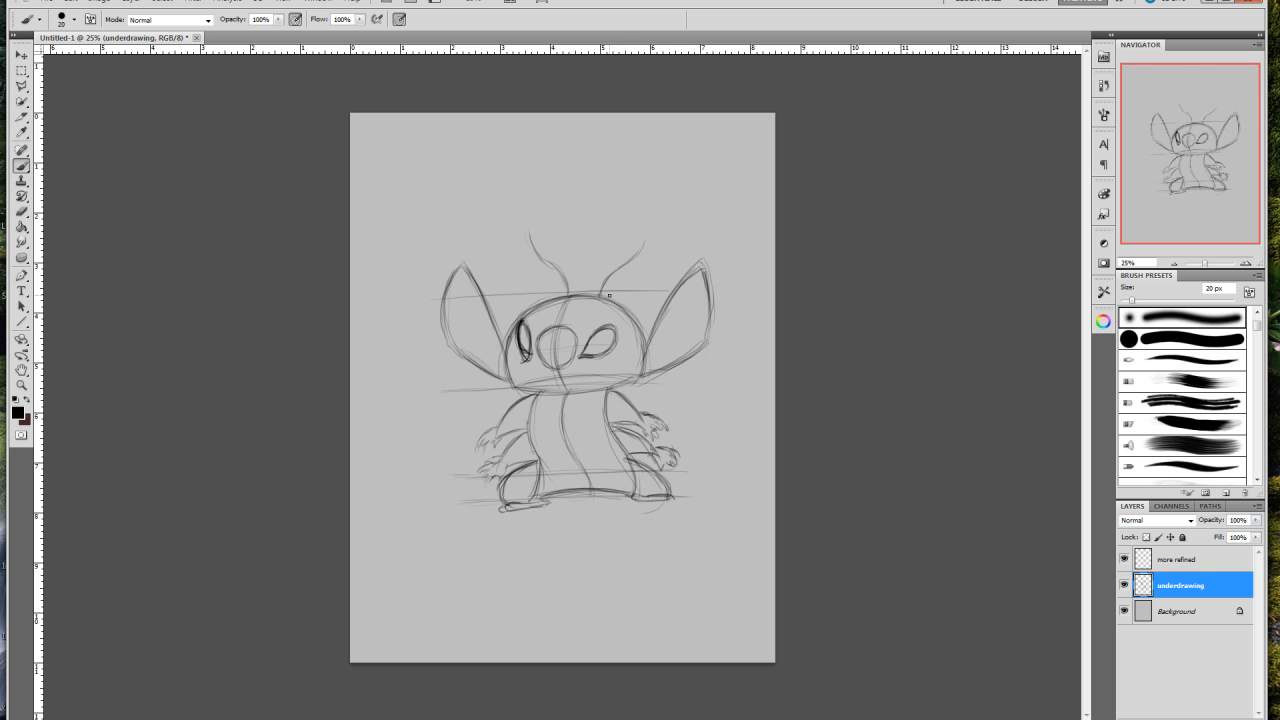
Step: Redraw the narrow left eye with a cleaner outline
drag(522, 324, 530, 364)
drag(520, 329, 519, 365)
drag(519, 334, 517, 348)
drag(523, 329, 528, 357)
drag(520, 333, 523, 361)
Step: Add nostril curves inside the nose and reinforce the left ear's outline
mouse_move(540, 332)
mouse_down()
mouse_move(538, 366)
mouse_move(548, 363)
mouse_up()
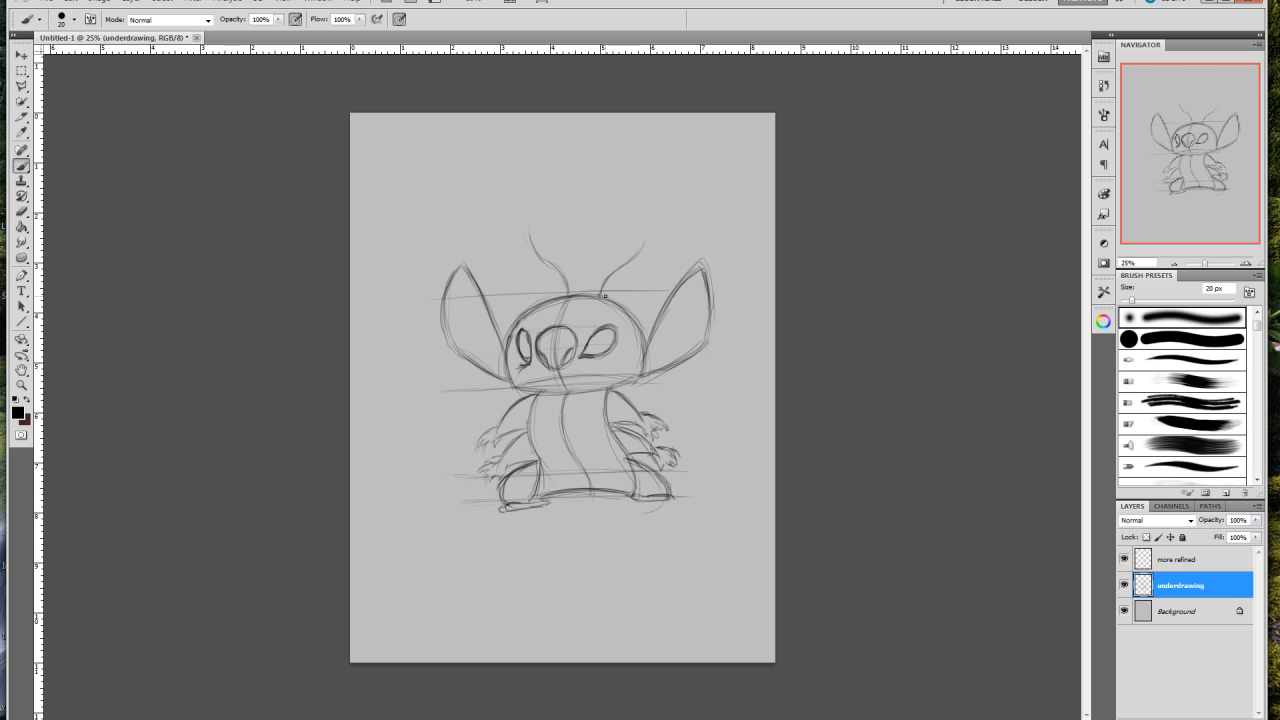
mouse_move(462, 264)
mouse_down()
mouse_move(442, 310)
mouse_move(470, 364)
mouse_up()
drag(447, 322, 465, 355)
Step: Lower the underdrawing layer's opacity to 29%
click(1257, 520)
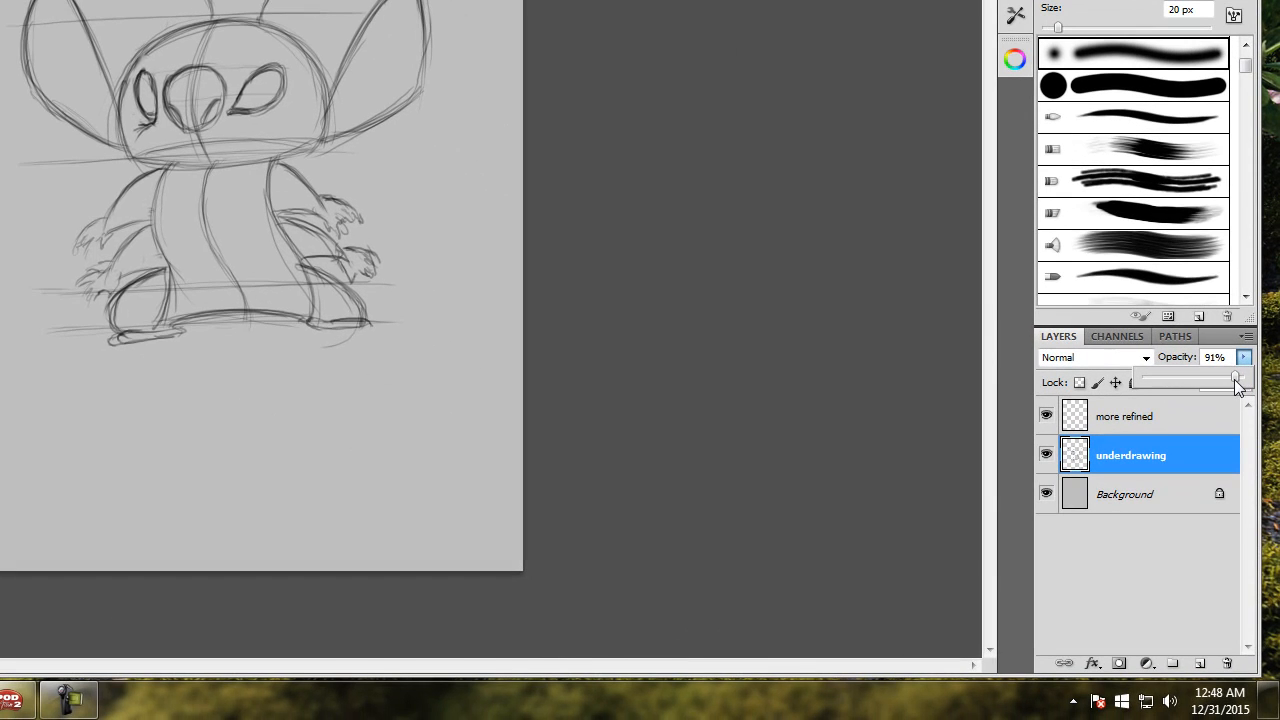
drag(1253, 529, 1234, 531)
drag(1210, 380, 1174, 392)
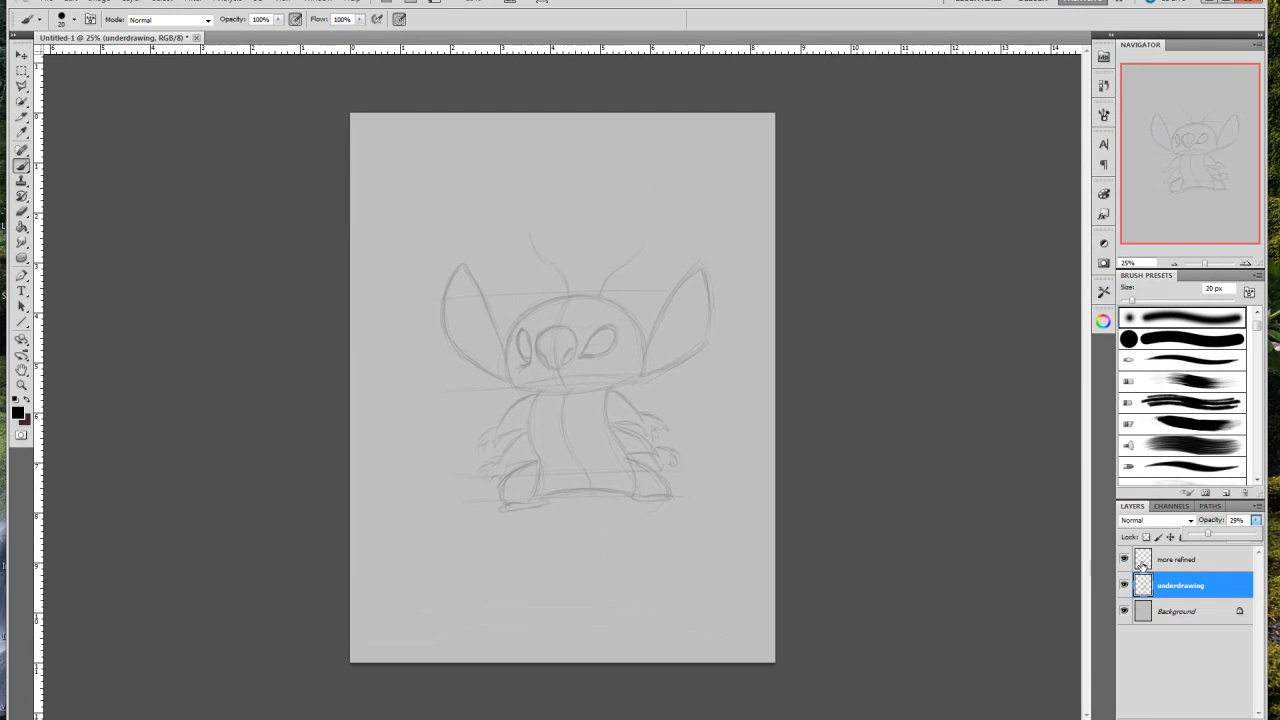
Step: Trace both eyes in darker lines with round highlights on the more refined layer
click(1142, 566)
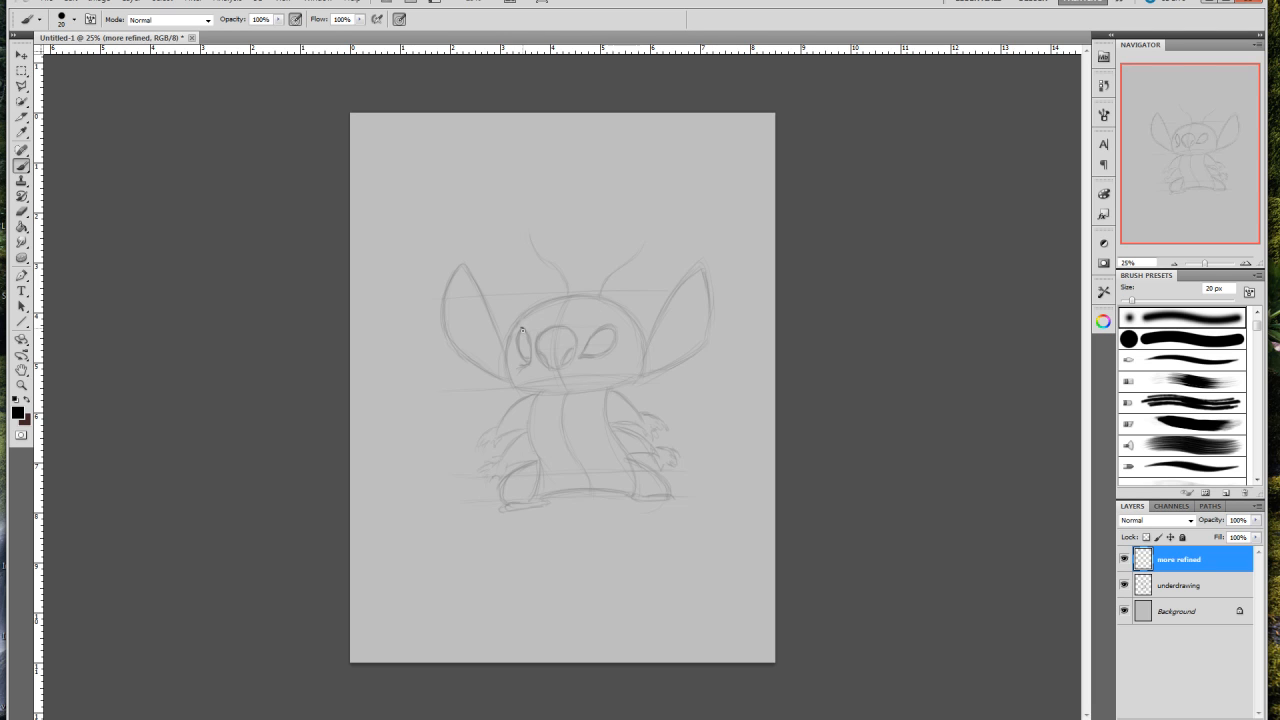
drag(527, 336, 531, 356)
mouse_move(579, 358)
mouse_down()
mouse_move(592, 338)
mouse_move(578, 357)
mouse_up()
mouse_move(596, 330)
mouse_down()
mouse_move(615, 345)
mouse_move(600, 358)
mouse_up()
drag(607, 354, 582, 357)
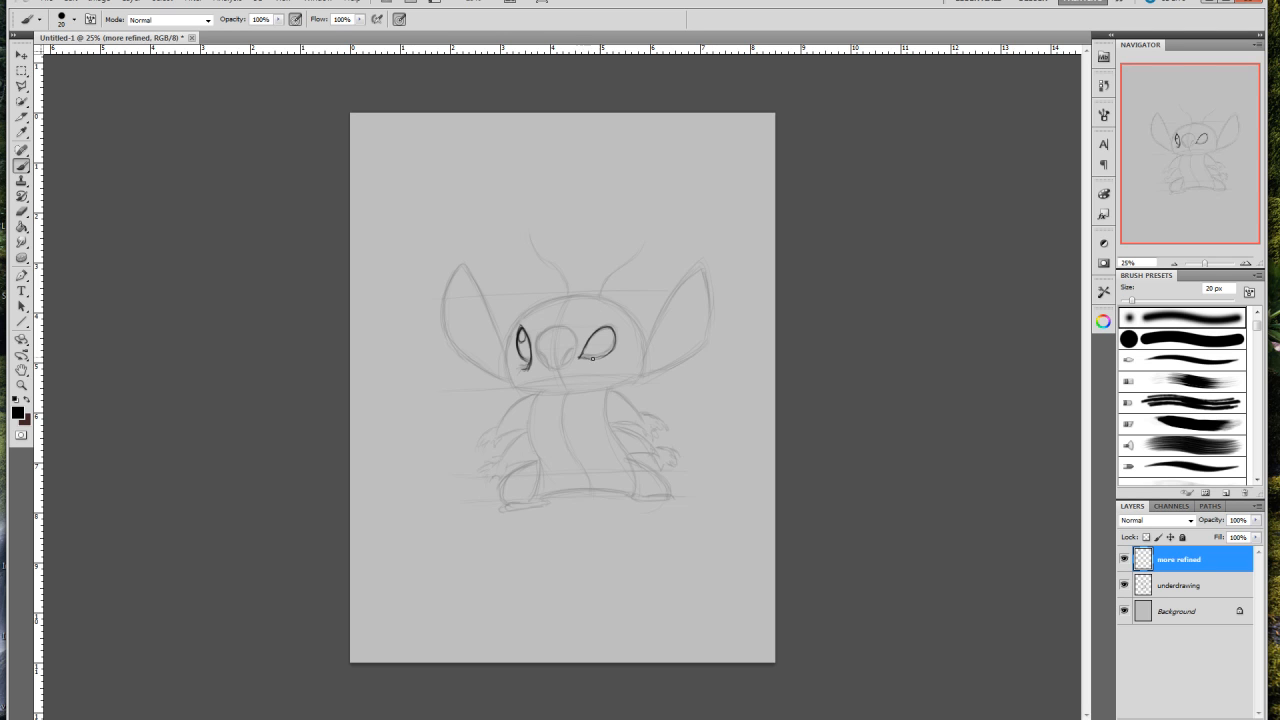
mouse_move(603, 355)
mouse_down()
mouse_move(612, 348)
mouse_move(584, 358)
mouse_move(605, 356)
mouse_move(614, 335)
mouse_up()
Step: Trace the round nose with its nostrils and add wrinkle lines above it
mouse_move(558, 325)
mouse_down()
mouse_move(577, 345)
mouse_move(537, 342)
mouse_move(537, 358)
mouse_move(578, 348)
mouse_move(536, 360)
mouse_move(556, 370)
mouse_up()
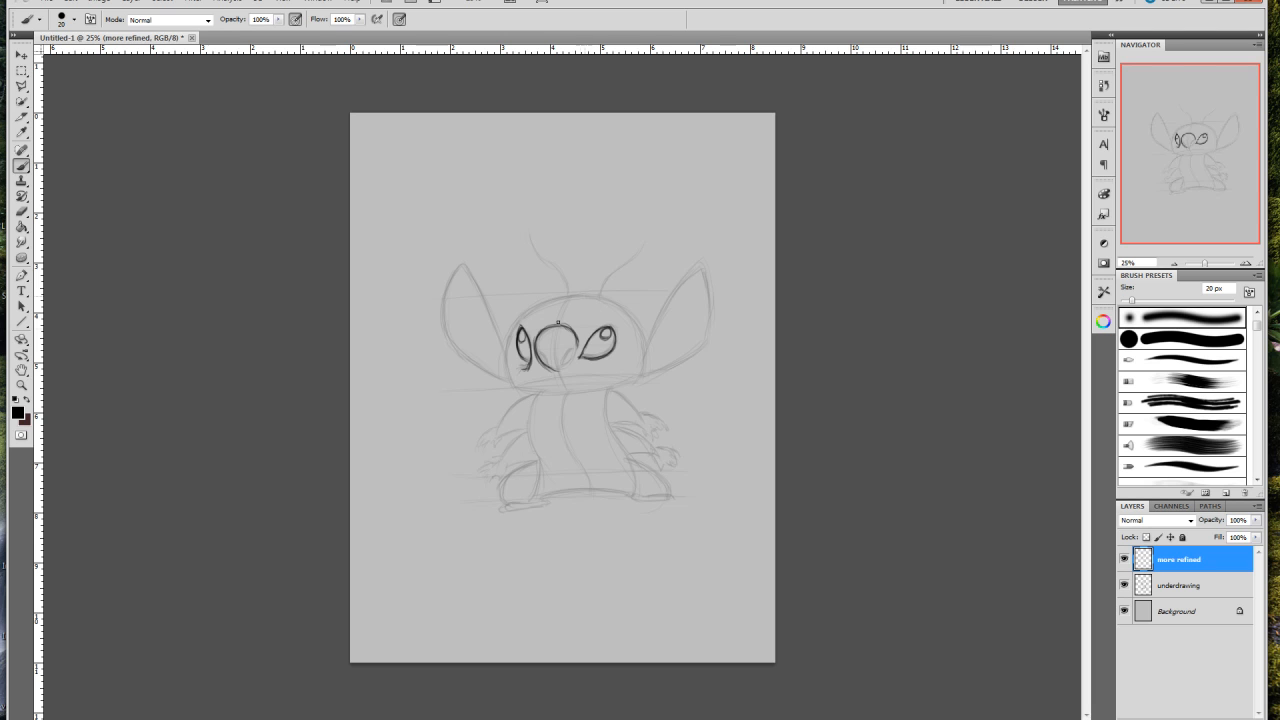
mouse_move(578, 343)
mouse_down()
mouse_move(565, 368)
mouse_move(579, 342)
mouse_up()
drag(539, 350, 549, 365)
drag(543, 325, 562, 320)
drag(551, 324, 577, 322)
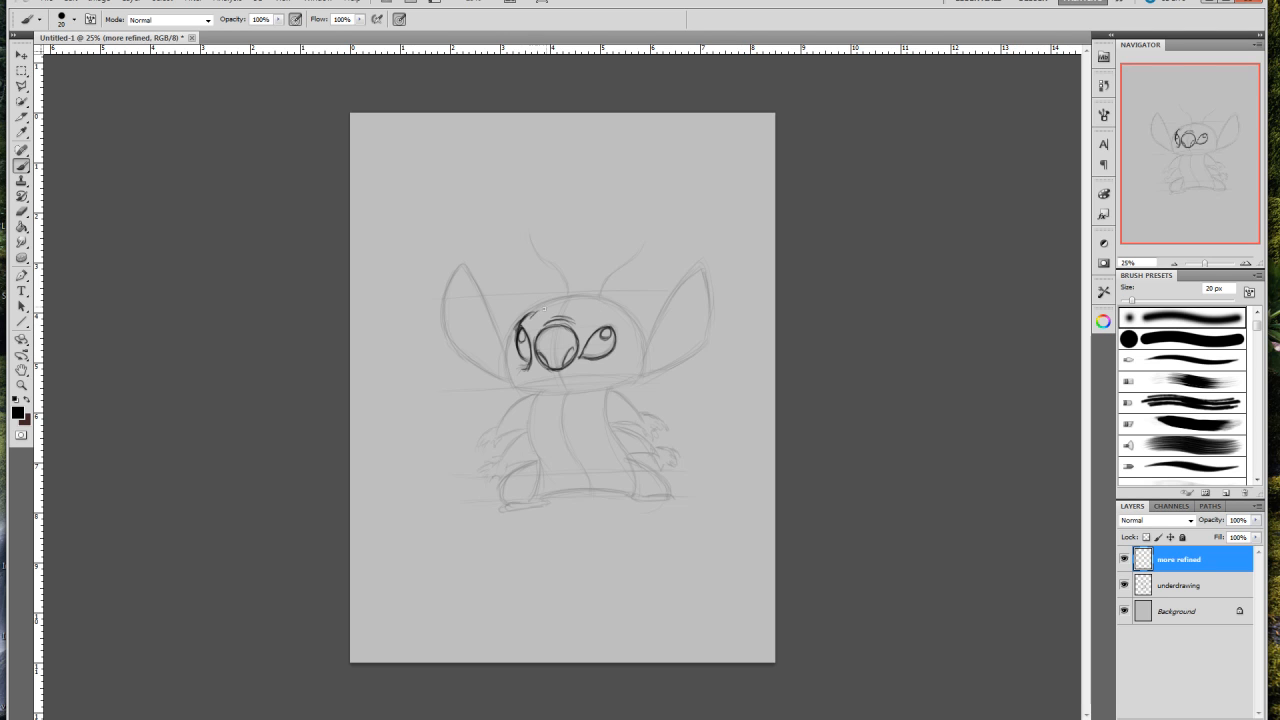
Step: Outline the top and right side of the head and add a brow line over the right eye
mouse_move(536, 313)
mouse_down()
mouse_move(577, 297)
mouse_move(536, 314)
mouse_move(588, 299)
mouse_move(561, 299)
mouse_move(601, 309)
mouse_move(532, 300)
mouse_move(559, 309)
mouse_move(533, 314)
mouse_move(598, 299)
mouse_up()
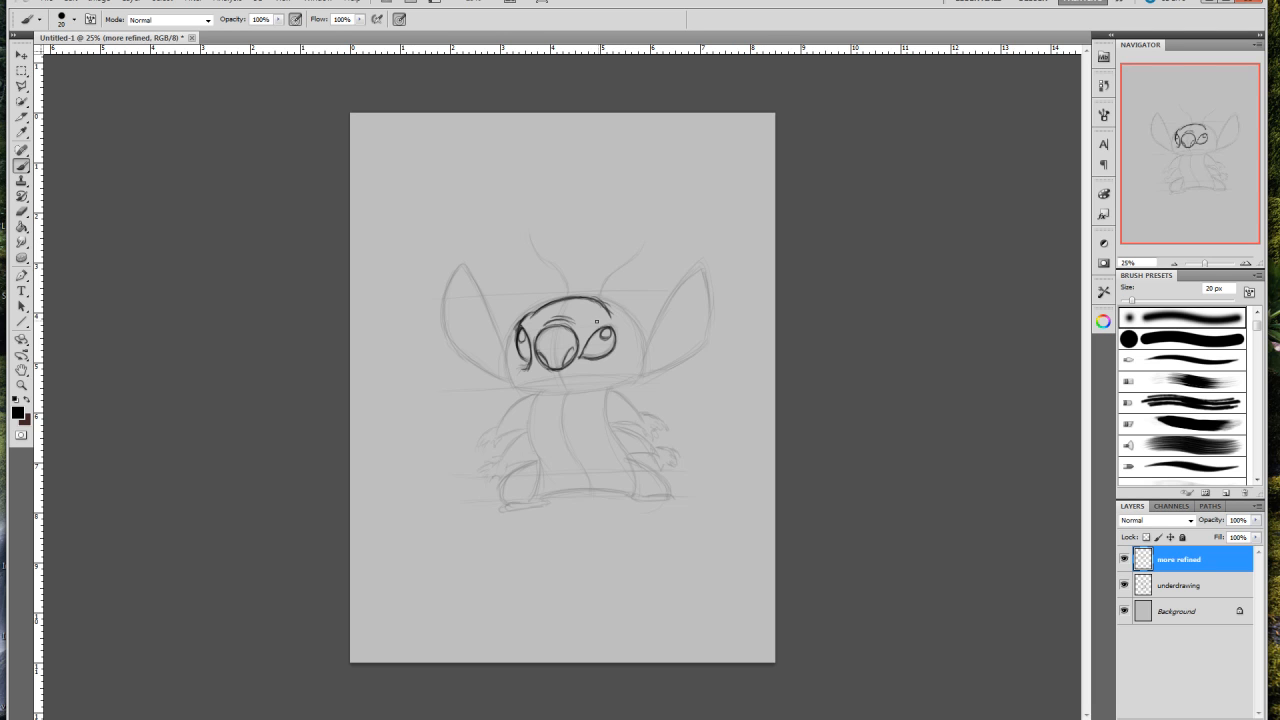
drag(593, 322, 599, 320)
drag(630, 322, 624, 343)
mouse_move(635, 354)
mouse_down()
mouse_move(616, 314)
mouse_move(635, 376)
mouse_up()
drag(626, 330, 635, 380)
Step: Outline the left side of the head, the mouth line and the lower jaw
drag(516, 336, 514, 369)
drag(513, 372, 511, 387)
drag(513, 386, 521, 382)
drag(524, 382, 622, 378)
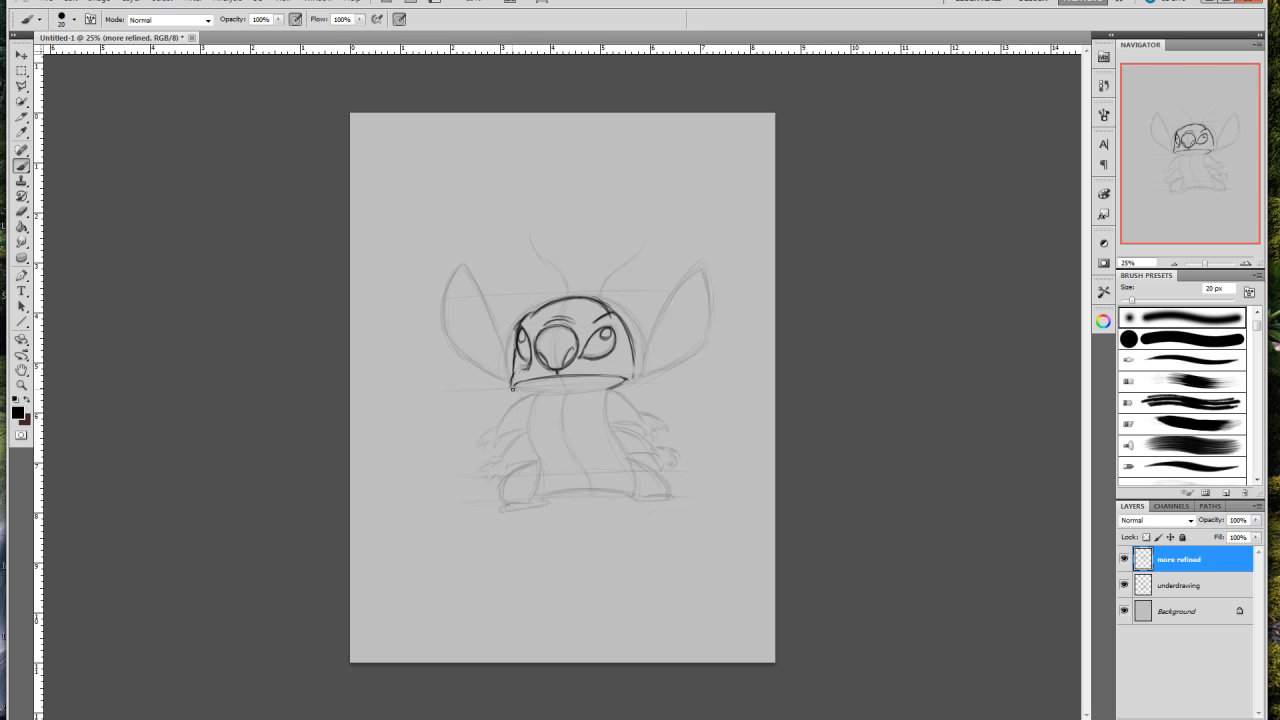
drag(514, 388, 532, 395)
drag(601, 394, 626, 381)
Step: Outline the right ear's inner edge up to the tip and start its outer edge, undoing the first stroke
mouse_move(633, 358)
mouse_down()
mouse_move(633, 370)
mouse_move(668, 310)
mouse_up()
key(ctrl+z)
mouse_move(658, 331)
mouse_down()
mouse_move(673, 298)
mouse_move(648, 342)
mouse_move(678, 286)
mouse_move(669, 311)
mouse_move(708, 265)
mouse_move(649, 340)
mouse_up()
mouse_move(704, 270)
mouse_down()
mouse_move(701, 304)
mouse_move(705, 268)
mouse_move(709, 322)
mouse_move(685, 361)
mouse_up()
drag(711, 315, 684, 362)
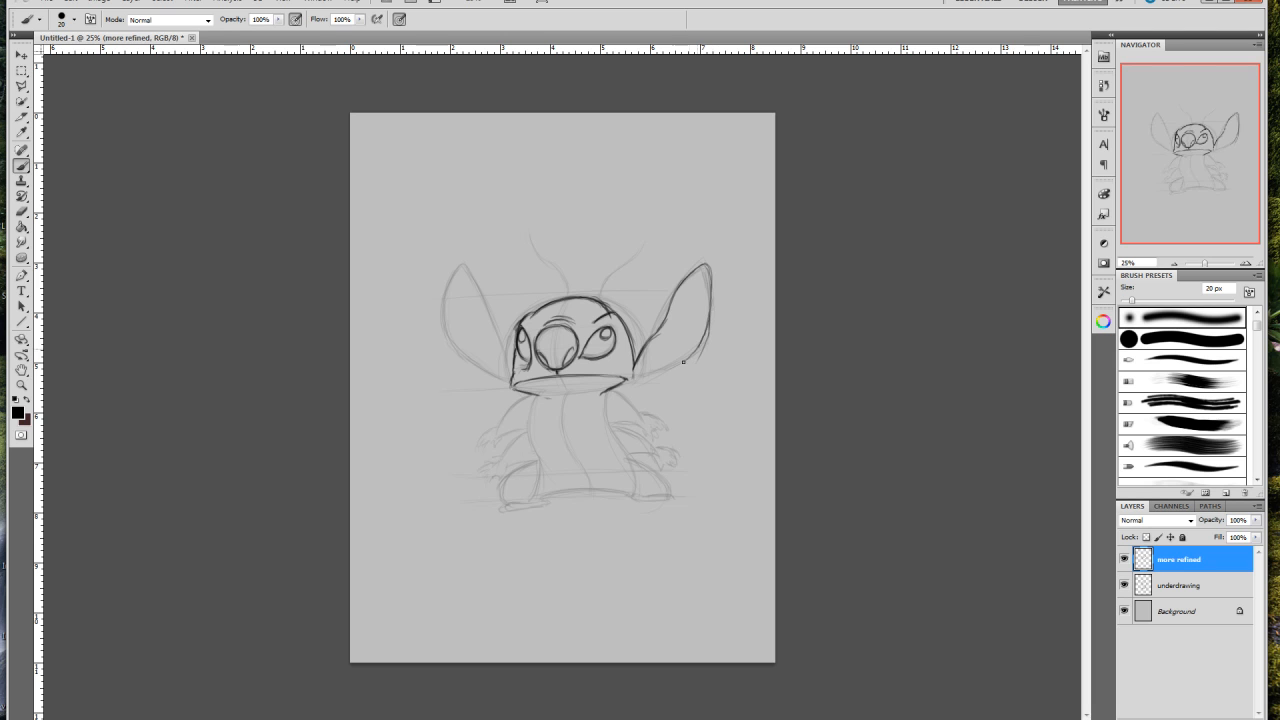
Step: Undo the last ear stroke and redraw the right ear's outer and lower edges with a jagged notch near the lower corner
key(ctrl+z)
drag(713, 323, 692, 348)
drag(711, 293, 702, 349)
drag(706, 317, 703, 346)
drag(707, 318, 683, 371)
mouse_move(637, 377)
mouse_down()
mouse_move(678, 373)
mouse_move(704, 346)
mouse_up()
drag(709, 266, 701, 340)
mouse_move(636, 370)
mouse_down()
mouse_move(691, 273)
mouse_move(652, 354)
mouse_up()
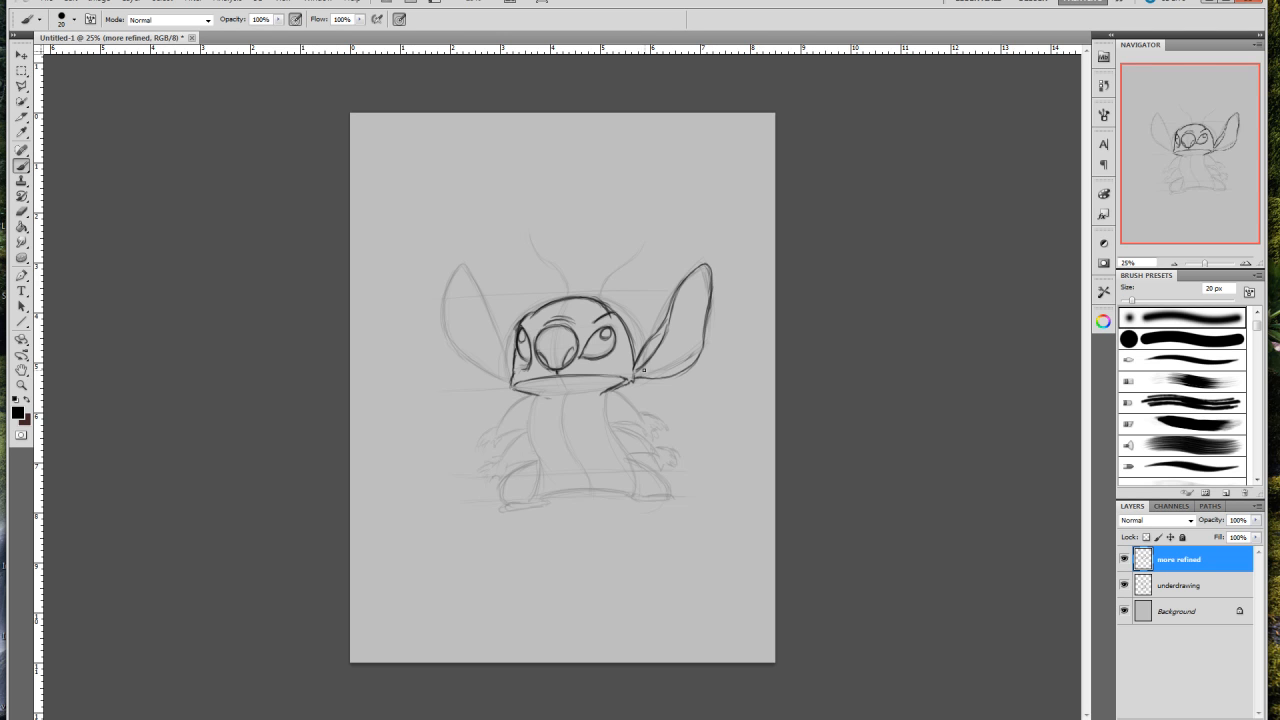
drag(650, 373, 686, 371)
mouse_move(692, 347)
mouse_down()
mouse_move(697, 358)
mouse_move(703, 343)
mouse_move(697, 352)
mouse_move(690, 339)
mouse_move(701, 341)
mouse_up()
Step: Outline the left ear's inner edge from the tip down to the head
drag(465, 267, 495, 325)
drag(470, 272, 509, 373)
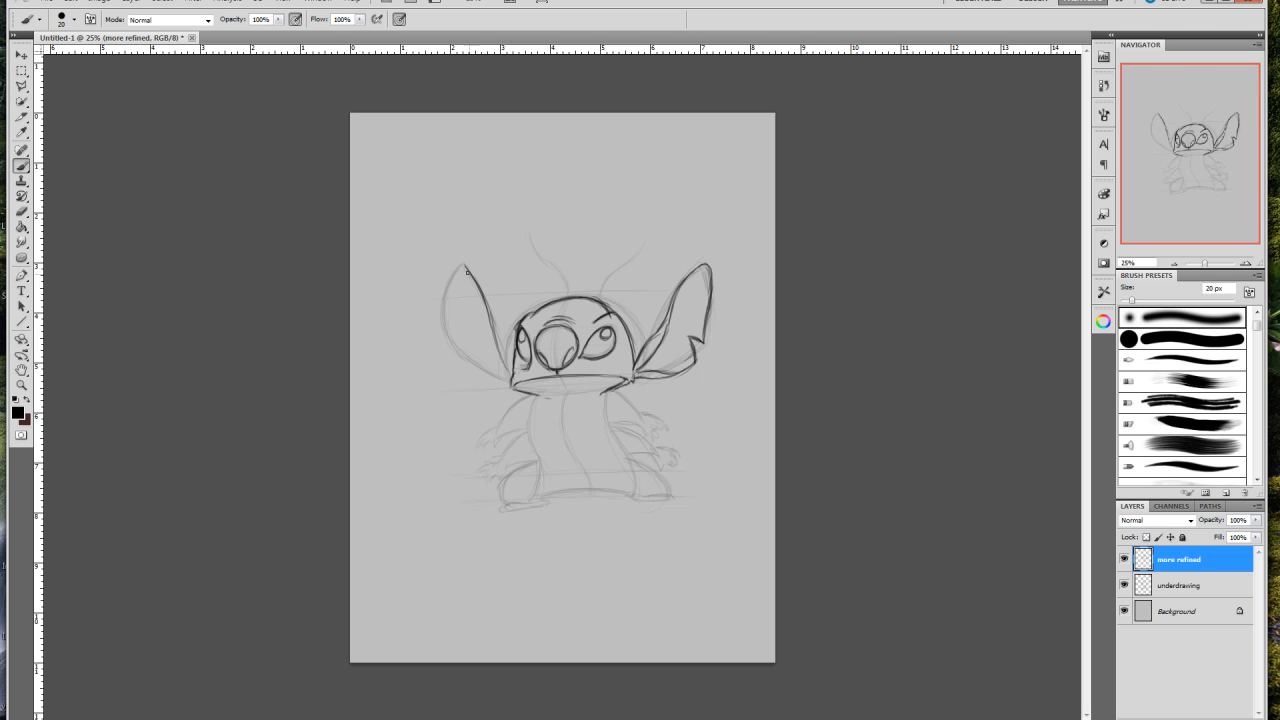
drag(466, 266, 506, 366)
drag(466, 267, 509, 367)
drag(493, 321, 513, 353)
Step: Outline the left ear's lower and outer edges up to the tip, with a jagged notch near the top
drag(478, 360, 510, 375)
drag(457, 349, 506, 380)
drag(450, 341, 486, 376)
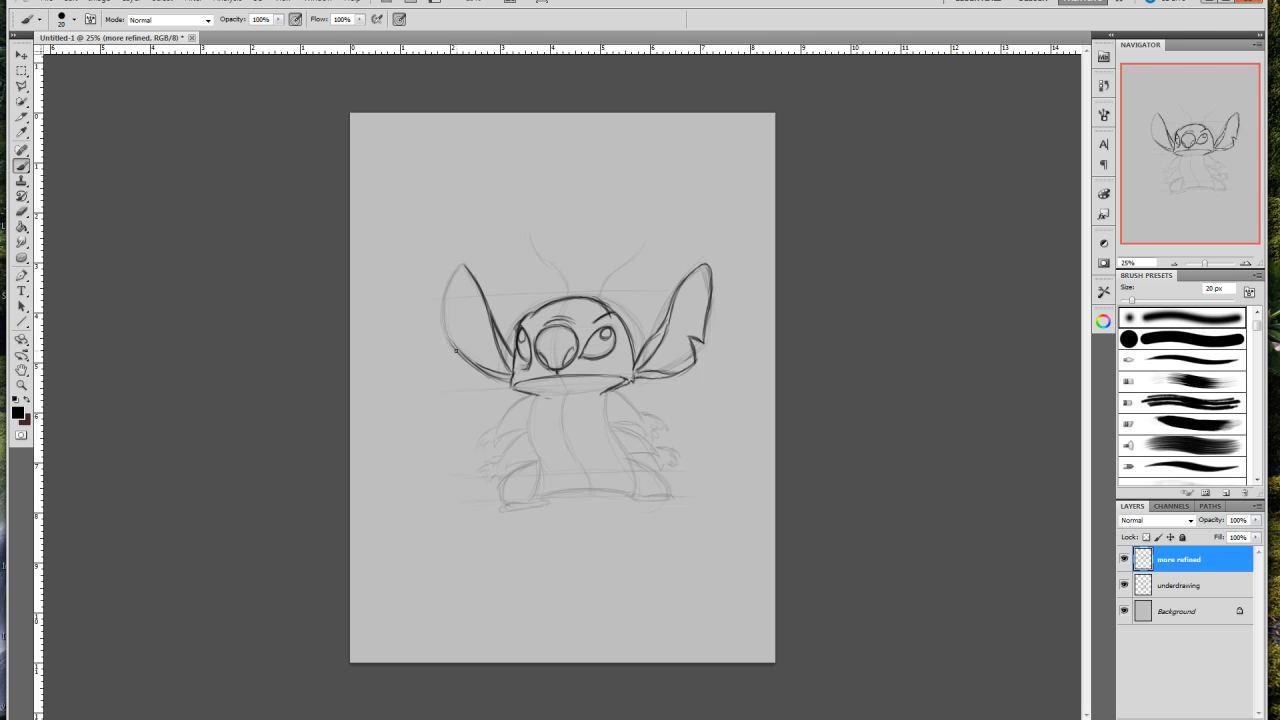
mouse_move(446, 340)
mouse_down()
mouse_move(446, 290)
mouse_move(462, 264)
mouse_up()
drag(455, 292, 460, 316)
drag(446, 311, 459, 305)
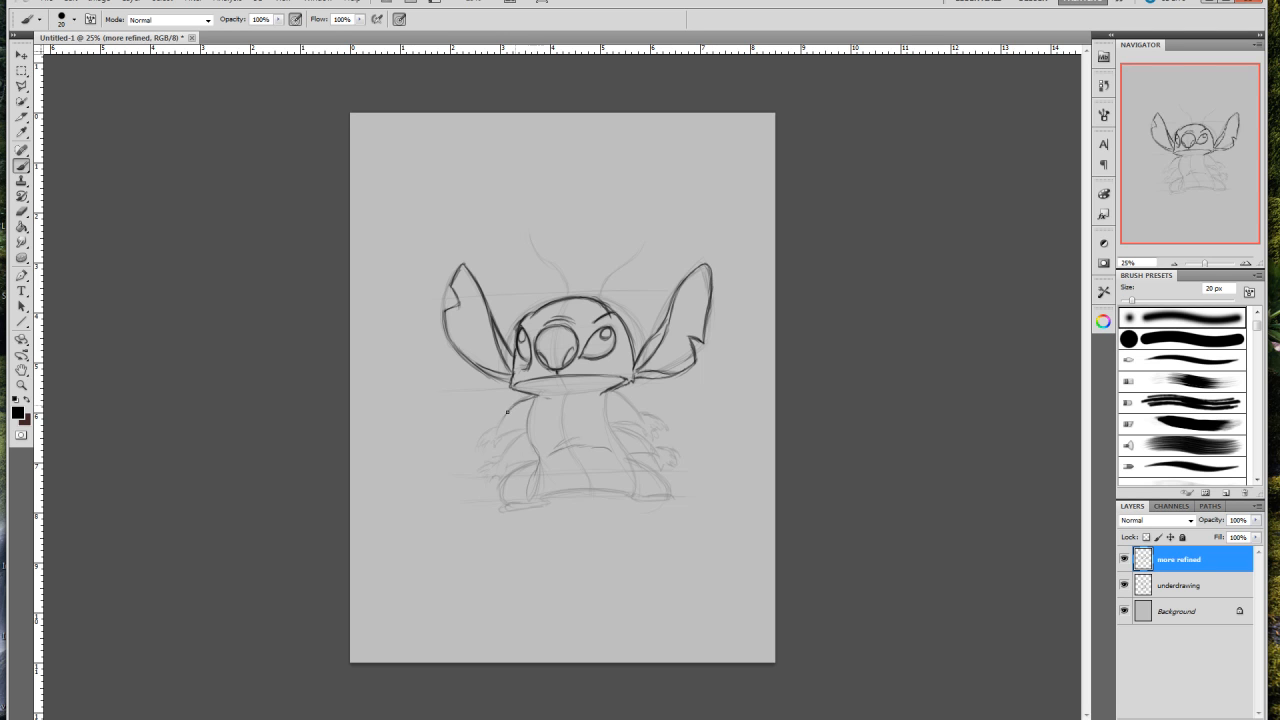
Step: Outline the upper and lower arms on the left side of the body, from the shoulder toward the wrists
drag(528, 397, 502, 420)
drag(524, 403, 496, 424)
drag(506, 432, 522, 429)
drag(526, 430, 503, 452)
drag(499, 458, 501, 448)
mouse_move(511, 464)
mouse_down()
mouse_move(543, 459)
mouse_move(508, 465)
mouse_up()
Step: Outline the upper and lower arms on the right side of the body and reinforce the left upper arm's underside
drag(628, 396, 638, 426)
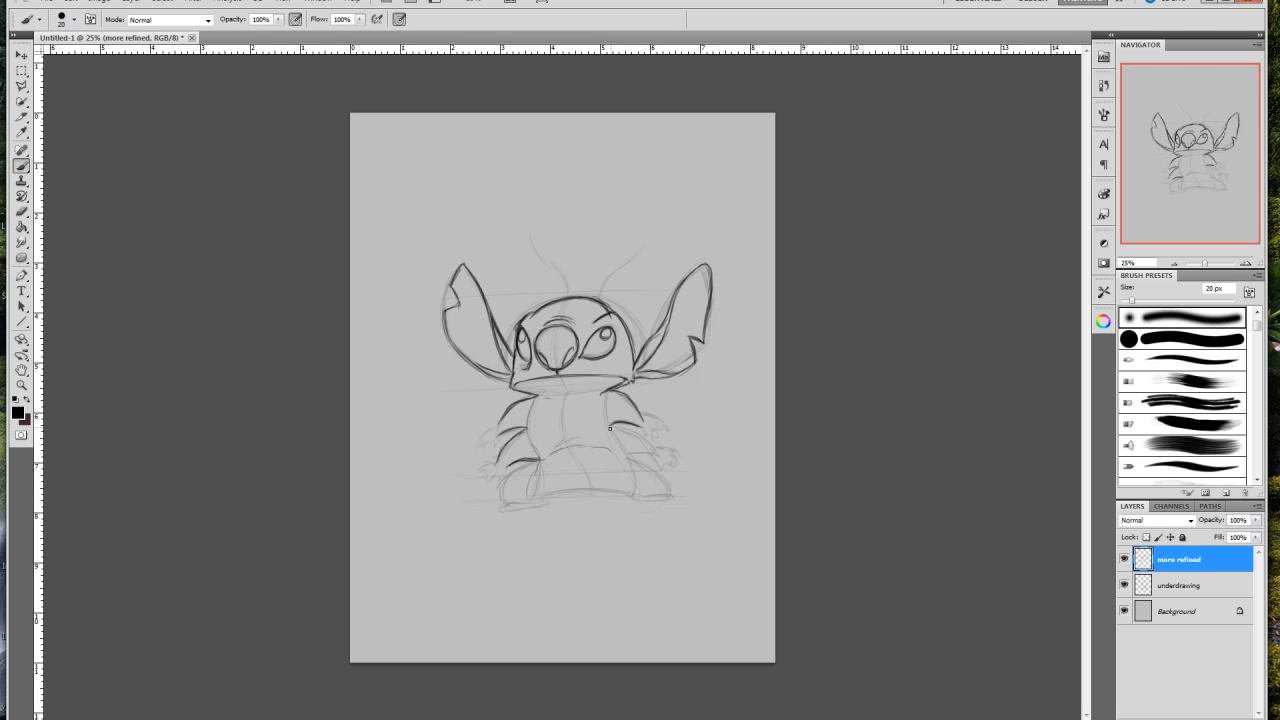
drag(621, 429, 657, 449)
drag(509, 430, 530, 428)
drag(619, 455, 647, 460)
Step: Draw the clawed fingers of both hands on the left side of the body
drag(482, 425, 464, 432)
drag(485, 434, 485, 442)
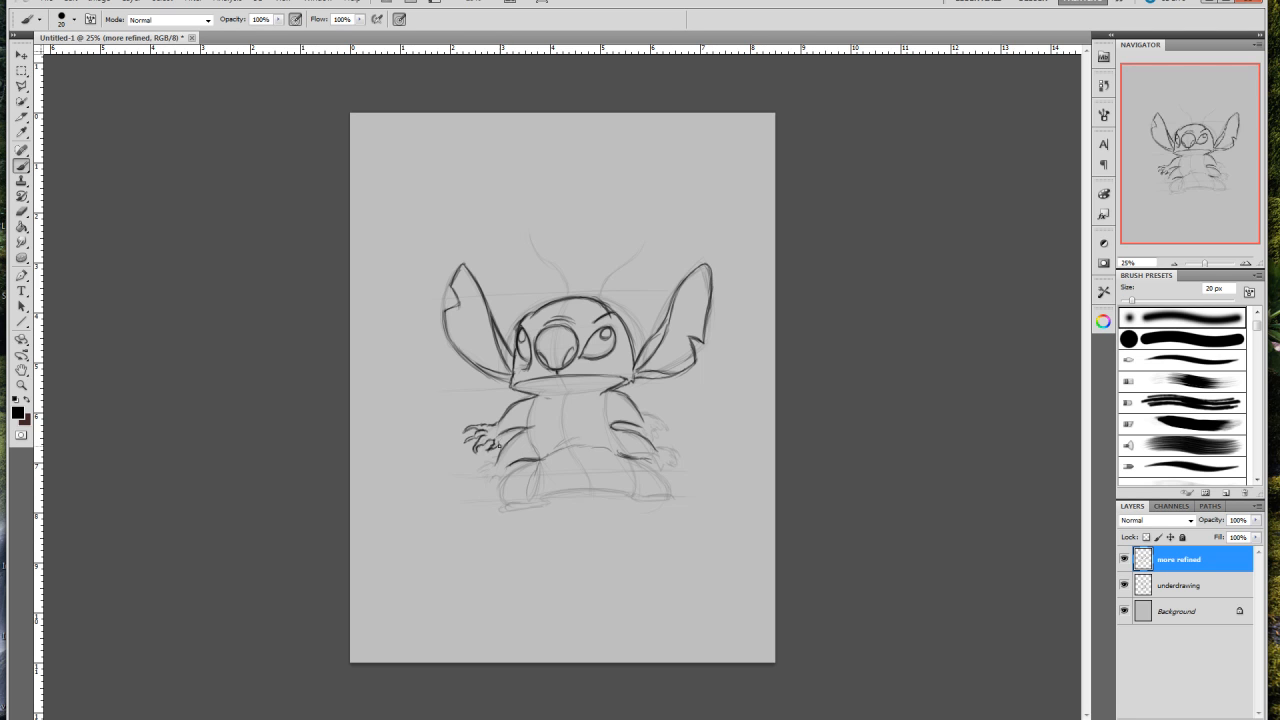
drag(497, 443, 500, 434)
drag(483, 467, 491, 464)
drag(484, 466, 473, 471)
drag(507, 475, 508, 467)
Step: Draw the clawed fingers of both hands on the right side and finish the arm edges between them
drag(650, 421, 655, 420)
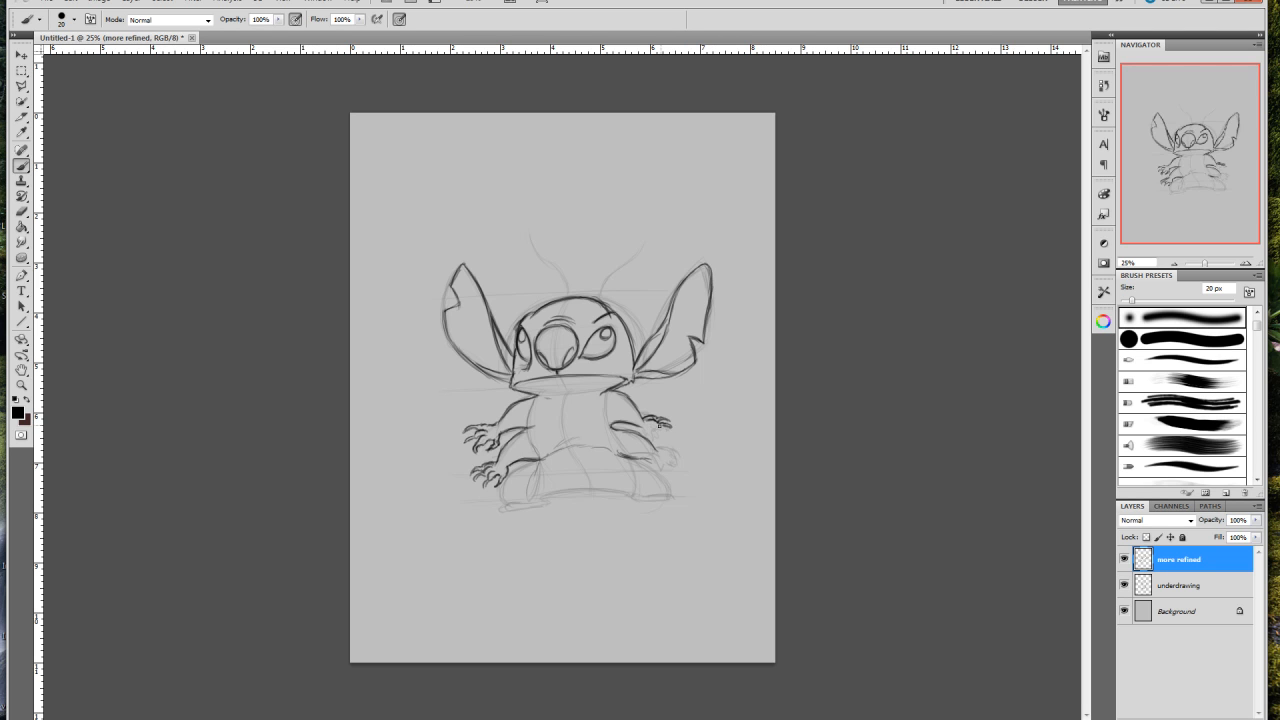
drag(656, 428, 664, 434)
drag(635, 433, 658, 455)
drag(662, 456, 671, 456)
drag(676, 458, 684, 464)
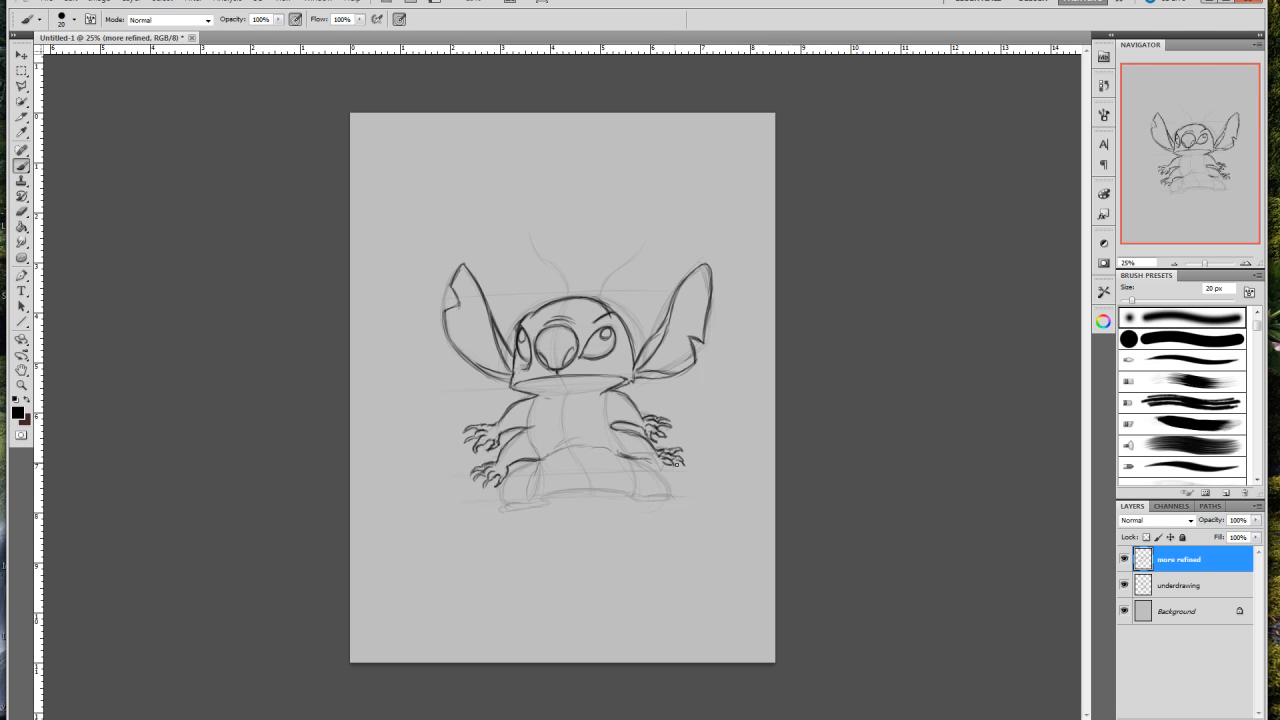
drag(674, 464, 679, 472)
mouse_move(655, 465)
mouse_down()
mouse_move(670, 479)
mouse_move(679, 463)
mouse_up()
Step: Outline the left leg and its clawed foot, and trace the curved underside of the body between the legs
drag(524, 468, 523, 505)
drag(542, 500, 571, 492)
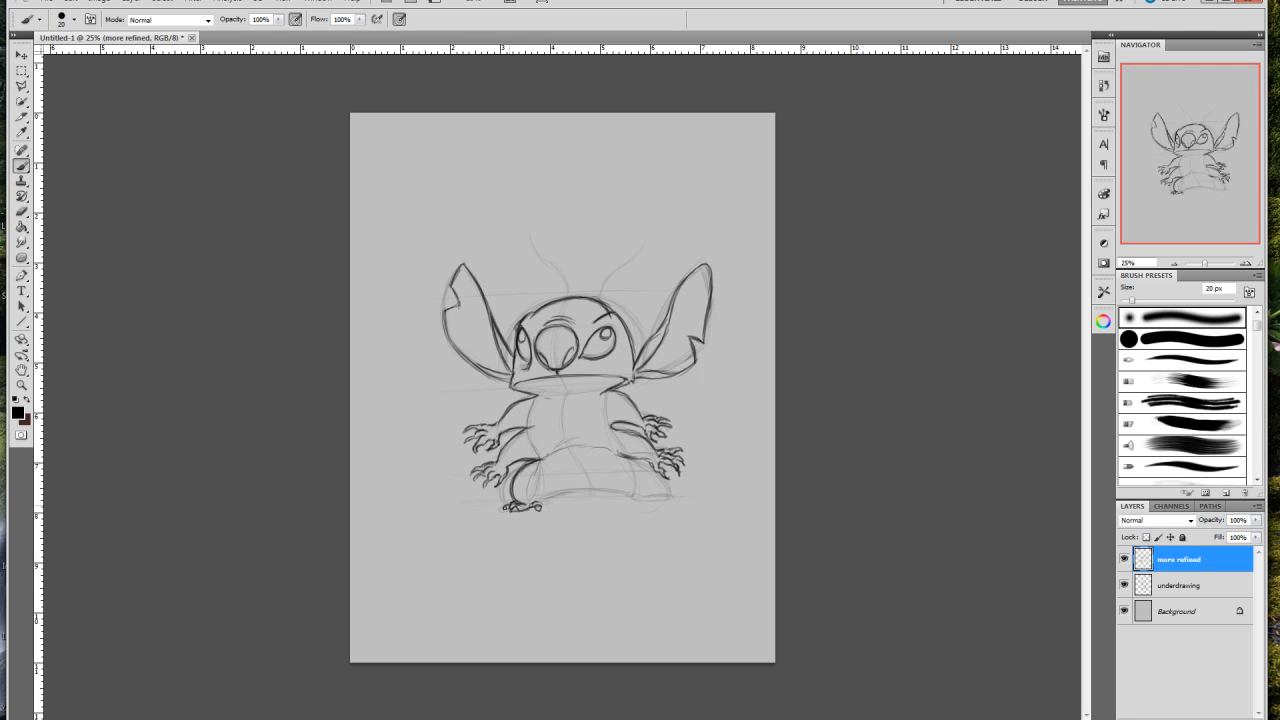
drag(537, 504, 541, 508)
mouse_move(546, 500)
mouse_down()
mouse_move(608, 493)
mouse_move(568, 494)
mouse_up()
Step: Outline the right leg and draw its foot with clawed toes
drag(649, 473, 657, 485)
drag(662, 491, 658, 500)
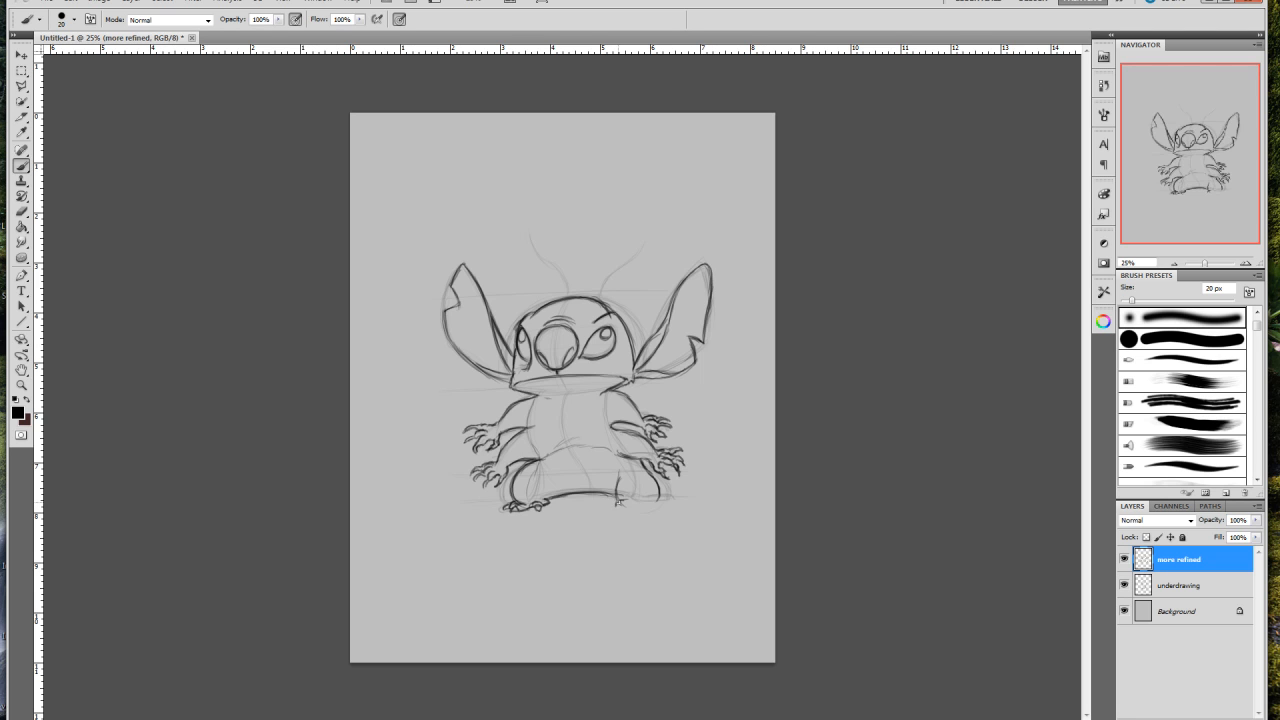
drag(620, 502, 621, 502)
drag(643, 501, 656, 503)
drag(658, 495, 657, 505)
Step: Trace both curved antennae above the head and give each a small flared tip
drag(531, 240, 566, 287)
drag(564, 283, 567, 297)
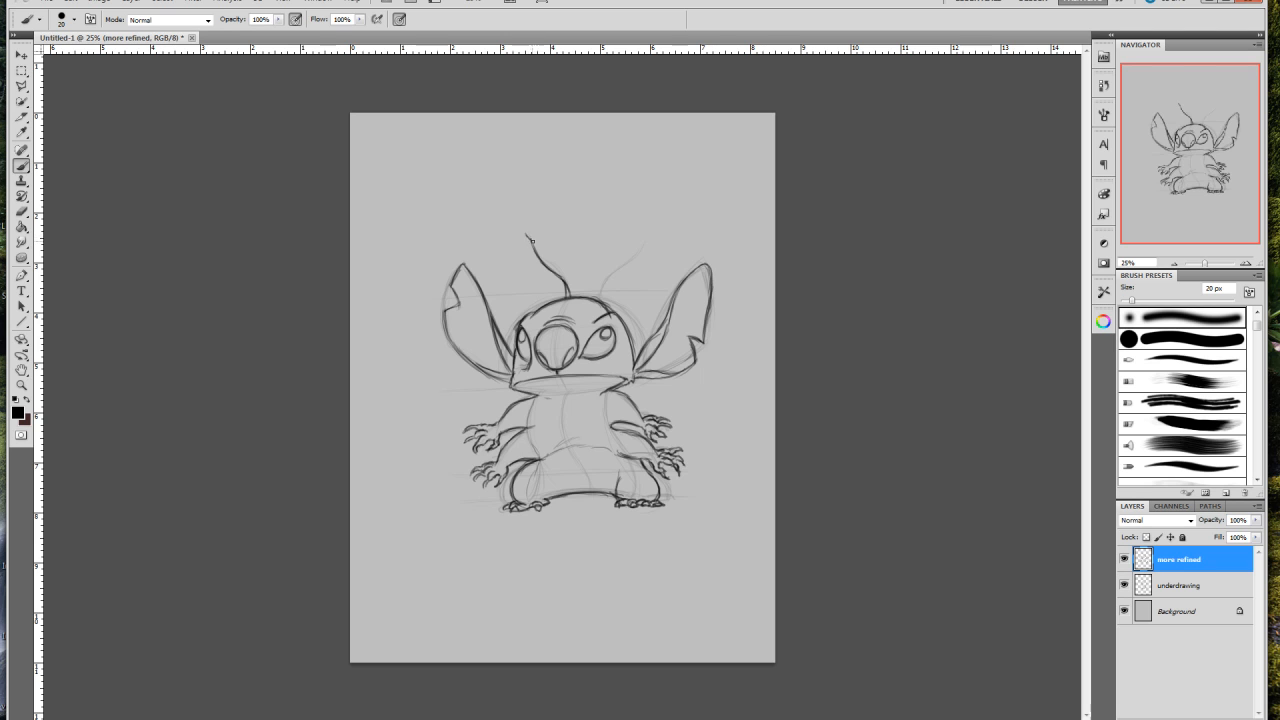
drag(534, 247, 529, 233)
drag(598, 298, 639, 250)
drag(646, 243, 600, 300)
Step: Add a short line beneath the mouth and draw a tuft of fur on the upper chest
drag(546, 386, 581, 387)
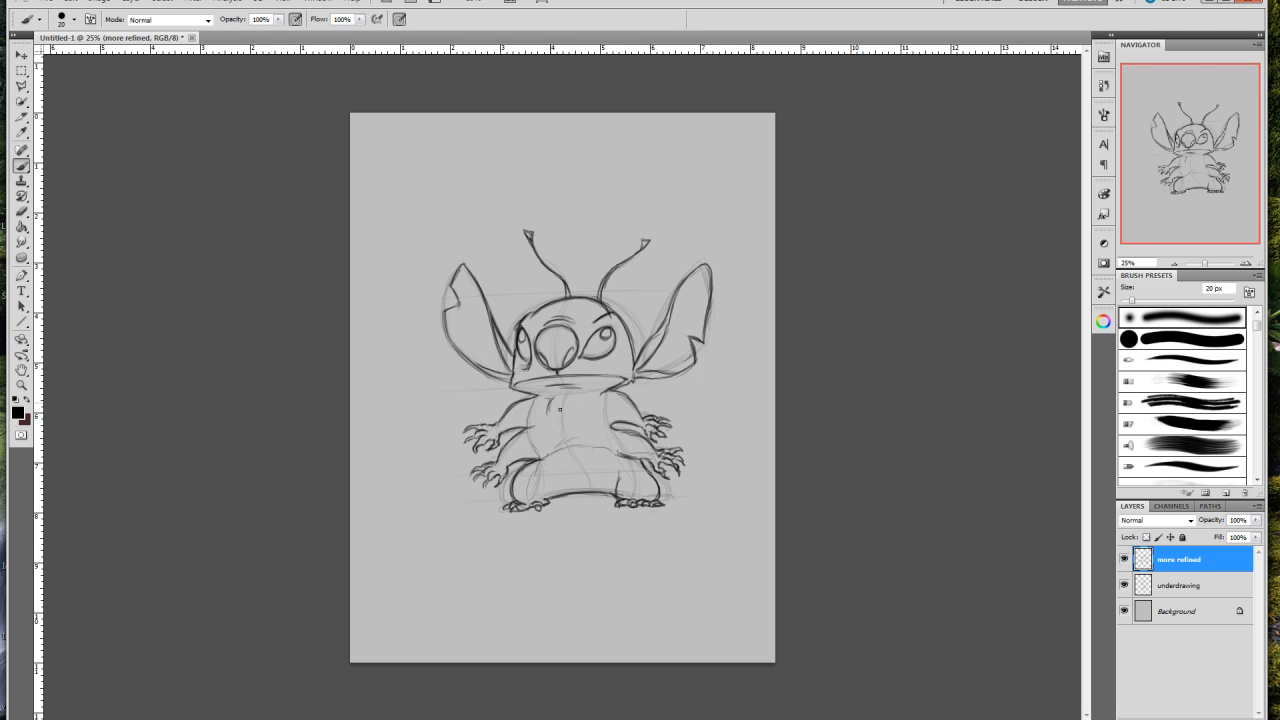
drag(551, 396, 550, 418)
drag(558, 405, 565, 413)
Step: Hide the underdrawing layer and shade both eyes dark, leaving the round highlights unfilled
click(1124, 585)
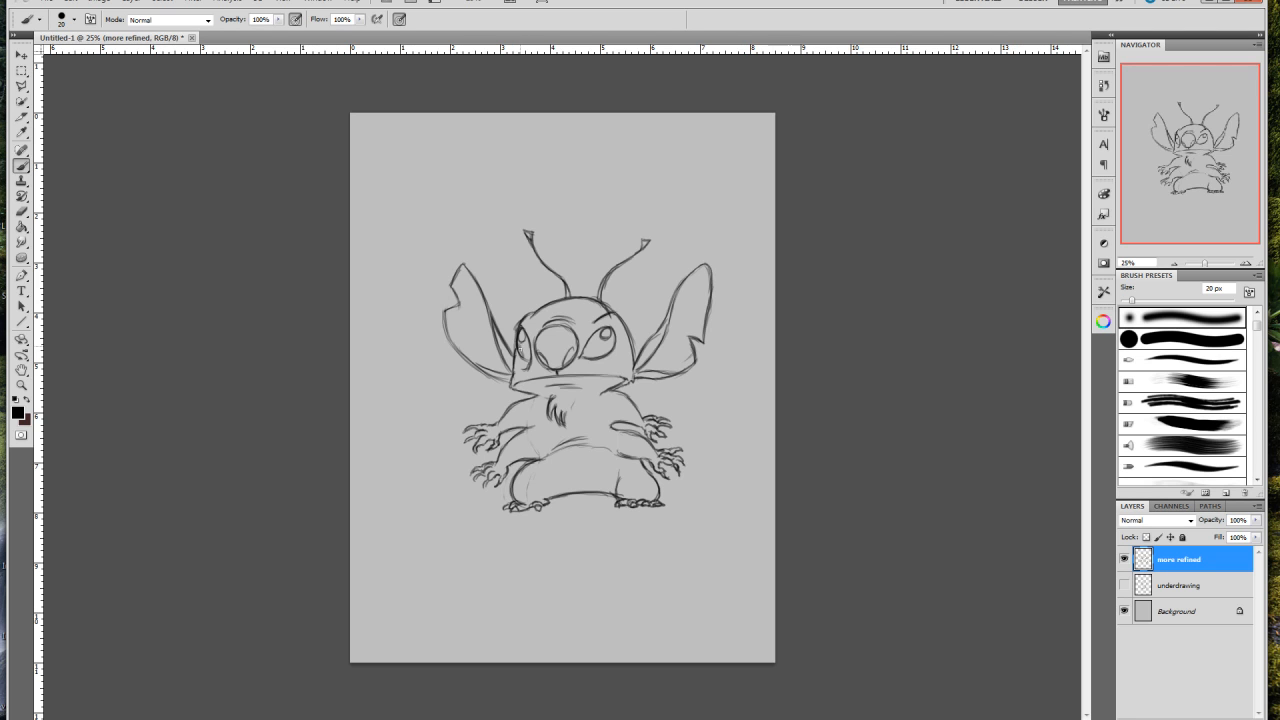
drag(522, 342, 523, 355)
mouse_move(597, 333)
mouse_down()
mouse_move(592, 350)
mouse_move(610, 338)
mouse_up()
mouse_move(587, 344)
mouse_down()
mouse_move(612, 340)
mouse_move(604, 352)
mouse_move(612, 339)
mouse_move(585, 353)
mouse_move(598, 332)
mouse_up()
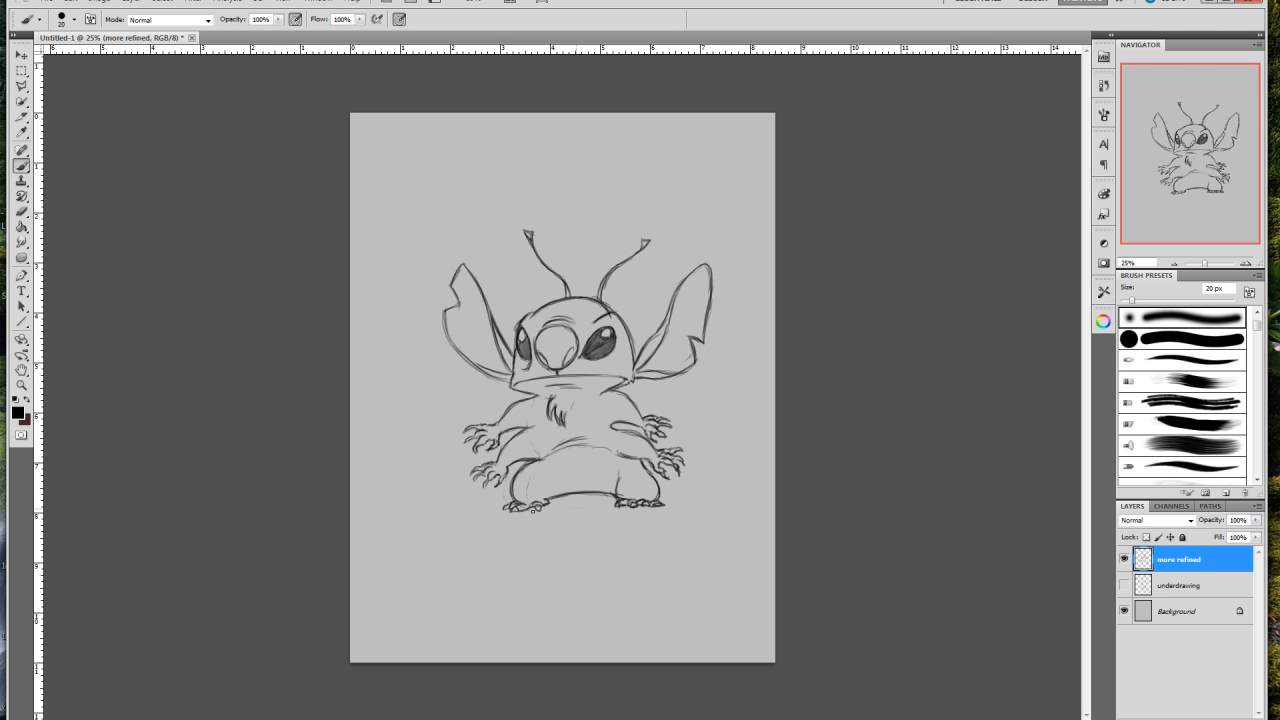
Step: Sketch a ground line beneath the feet extending past both sides, and touch up the jaw's right corner
drag(540, 505, 705, 510)
drag(504, 507, 442, 517)
drag(698, 505, 666, 503)
drag(615, 390, 630, 381)
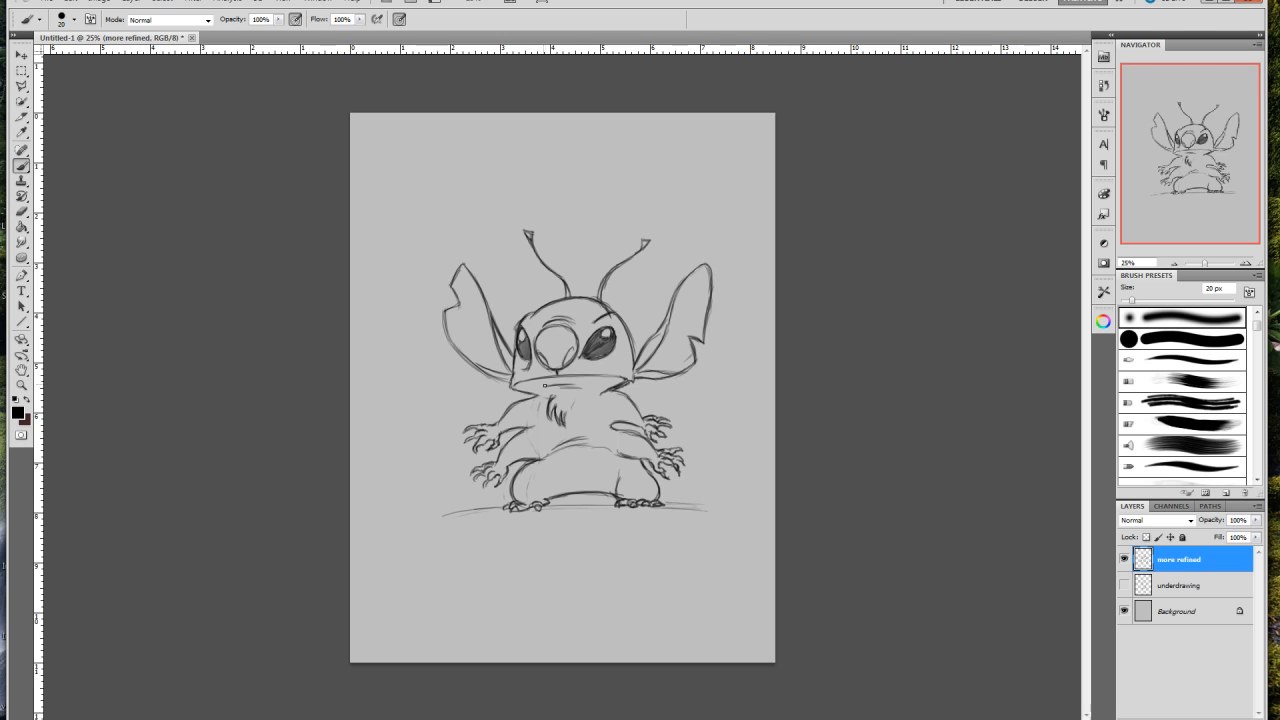
Step: Draw the left and right sides of the torso between the arms and the belly
drag(537, 414, 537, 436)
drag(537, 416, 537, 435)
mouse_move(606, 415)
mouse_down()
mouse_move(613, 437)
mouse_move(534, 472)
mouse_up()
drag(617, 448, 617, 457)
Step: Thicken the left ear's outer lower edge and the head's upper right contour
drag(448, 337, 495, 377)
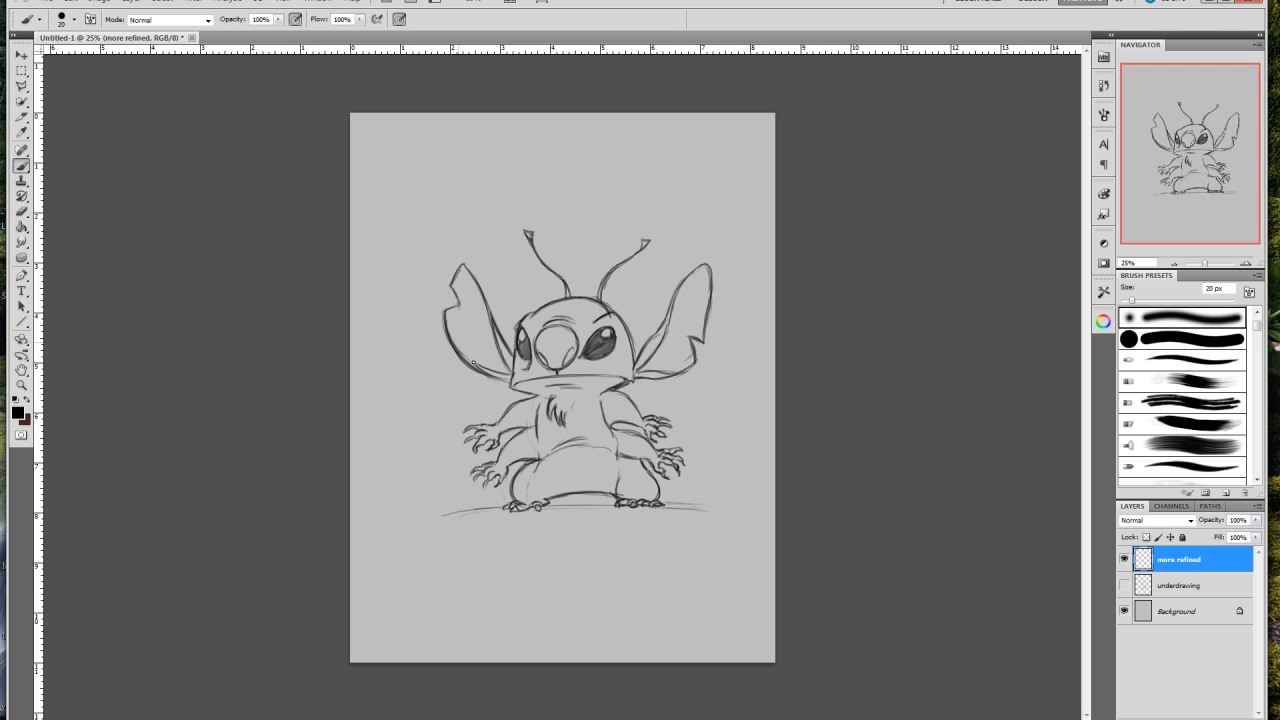
drag(461, 350, 497, 375)
mouse_move(446, 328)
mouse_down()
mouse_move(466, 358)
mouse_move(511, 378)
mouse_up()
drag(629, 333, 613, 313)
mouse_move(608, 313)
mouse_down()
mouse_move(600, 320)
mouse_move(615, 316)
mouse_up()
drag(599, 303, 610, 311)
Step: Darken the outlines of the right lower arm and both shoulders
drag(627, 456, 646, 460)
drag(621, 392, 637, 426)
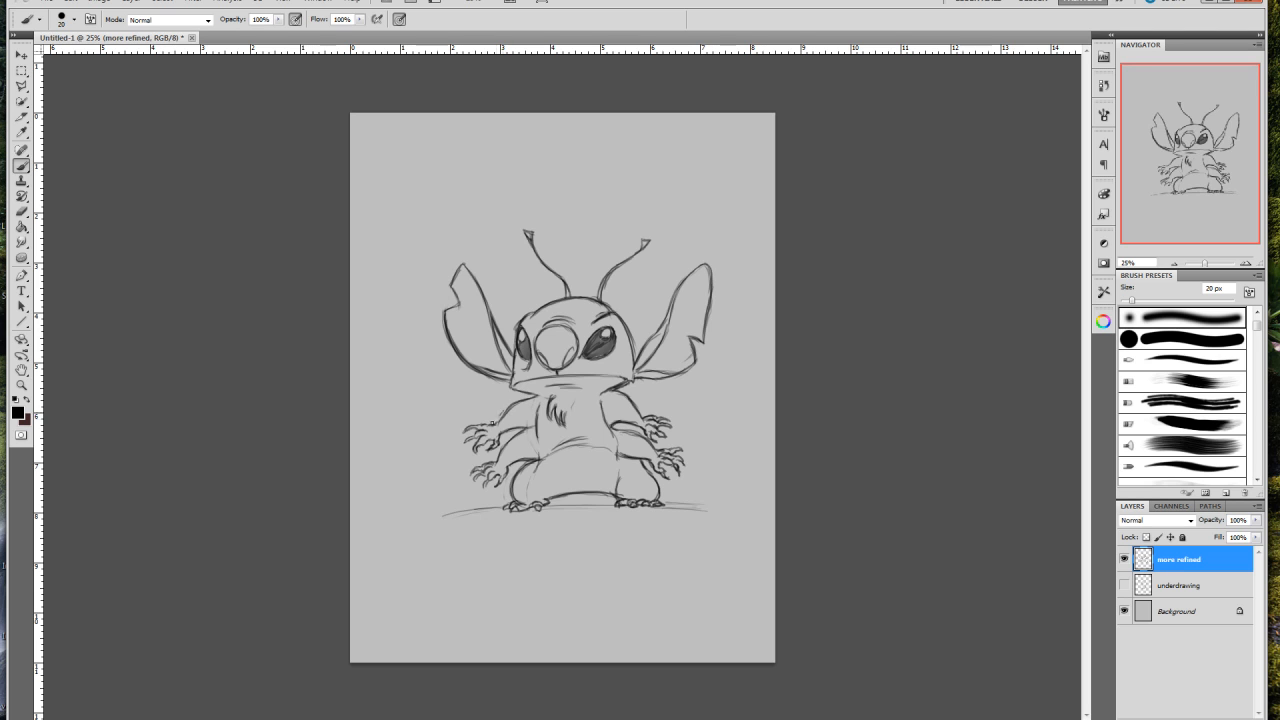
drag(497, 424, 535, 399)
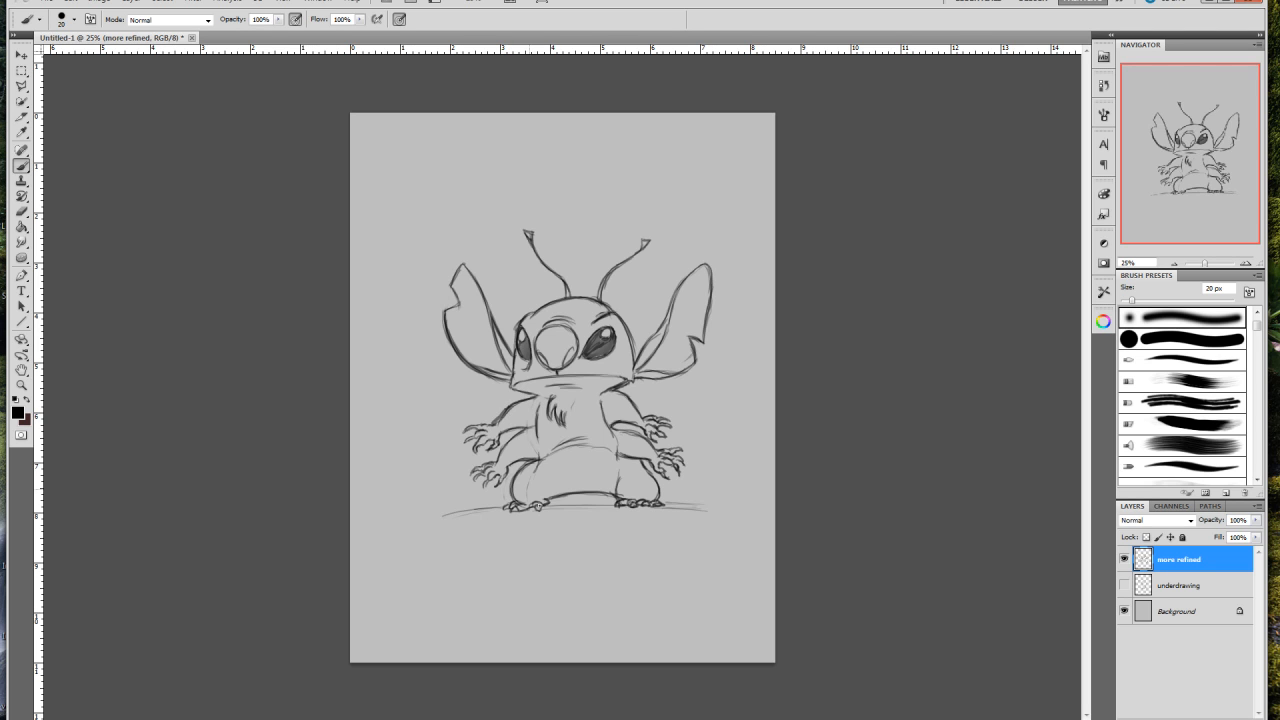